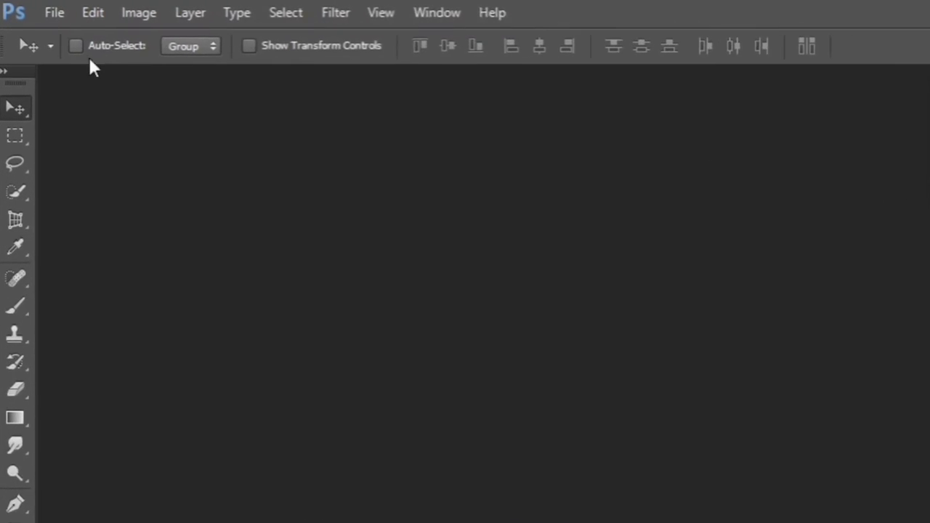
Step: Open certificate (2).pdf from Downloads, importing the page at 300 ppi in RGB
click(63, 8)
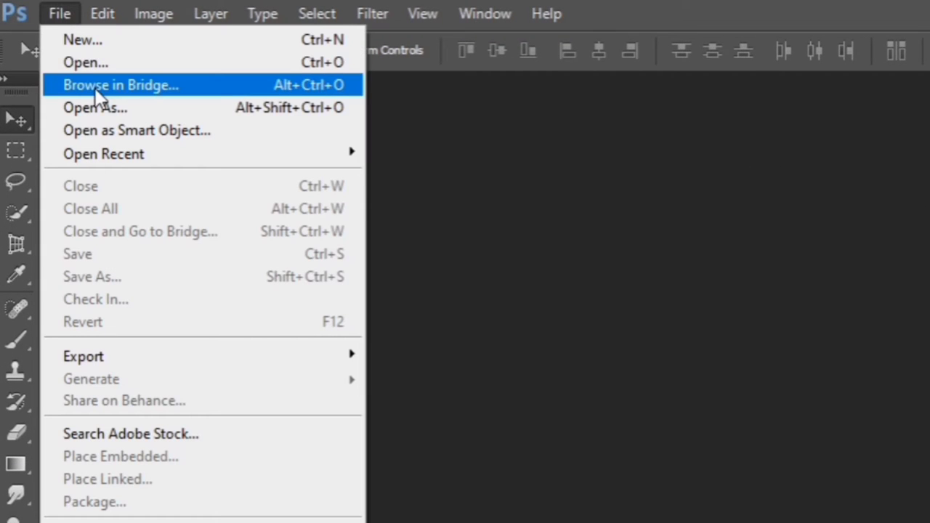
click(85, 62)
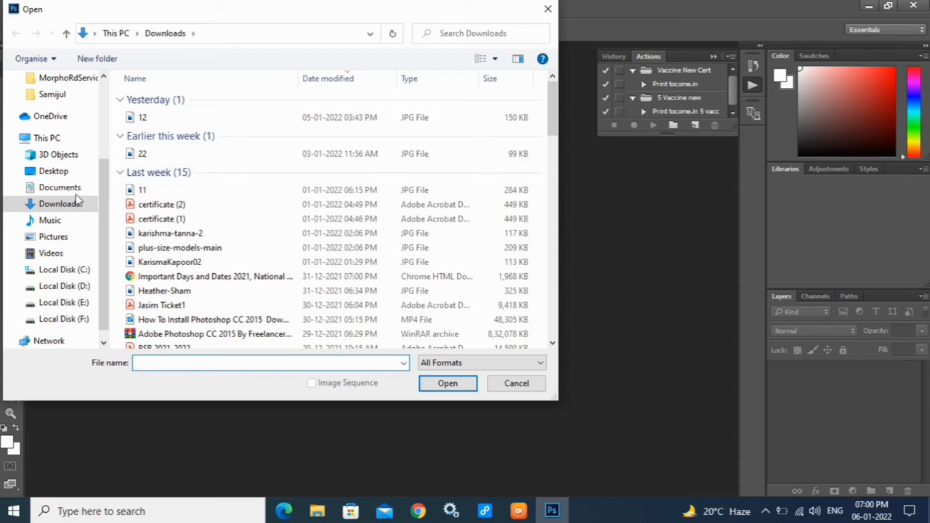
click(172, 206)
key(Return)
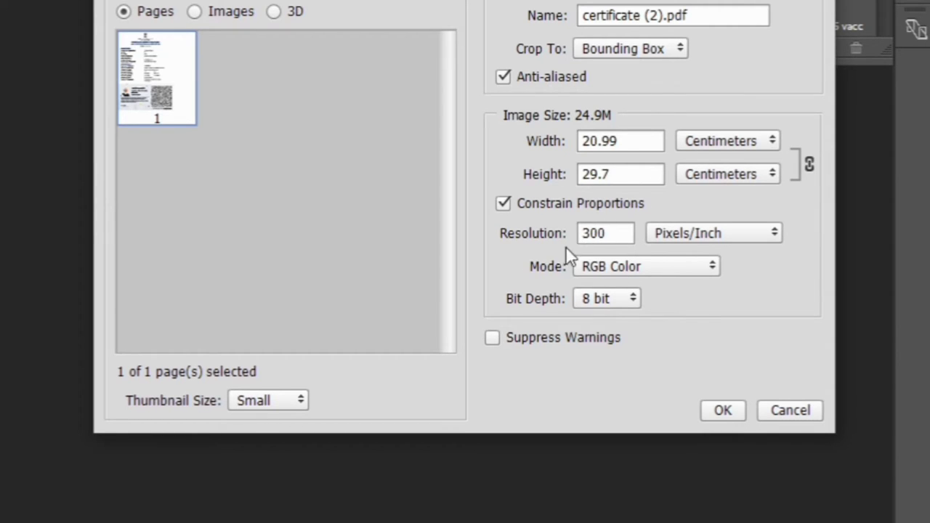
click(720, 410)
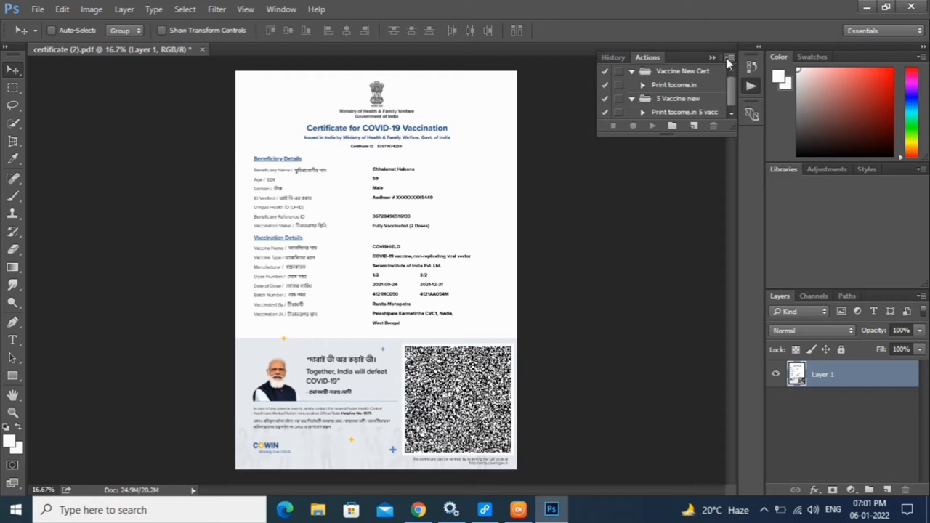
Step: Add an action set named 'Vaccine' through the Actions panel menu
click(729, 58)
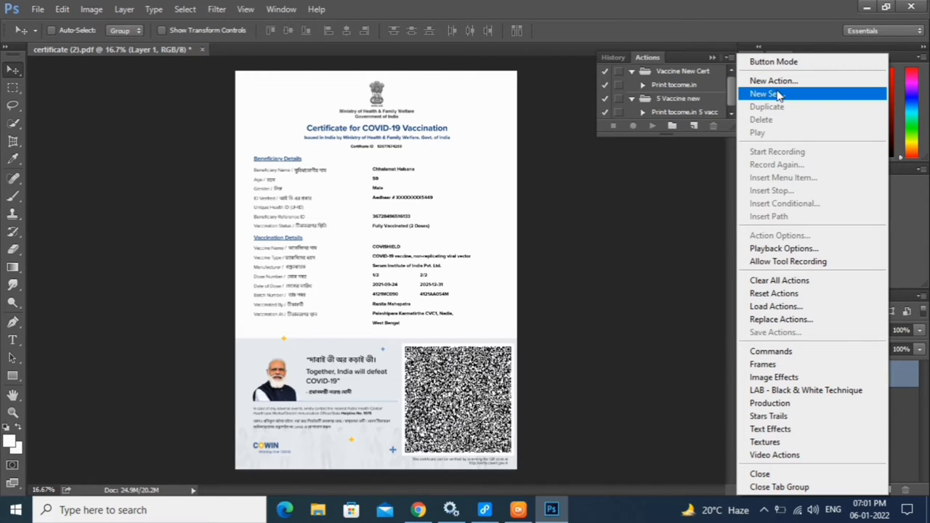
click(778, 95)
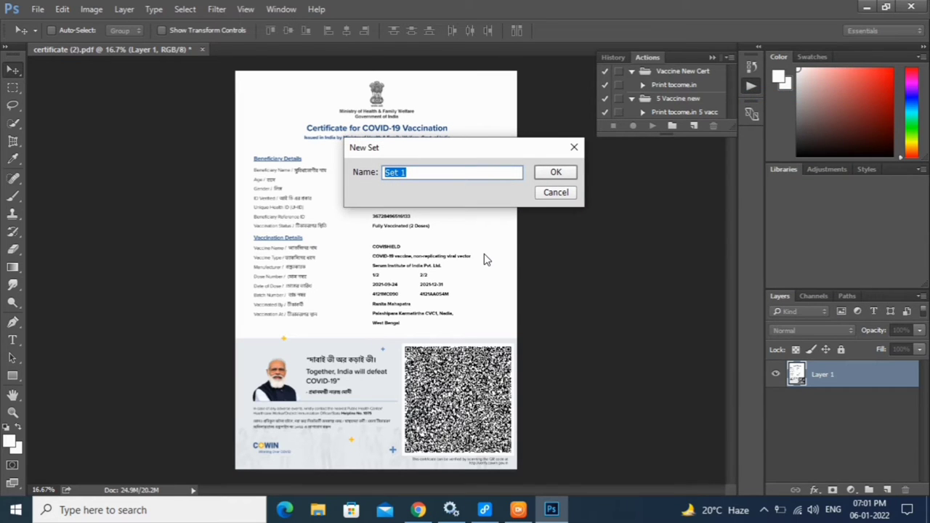
text(Va)
text(cc)
text(ine)
click(556, 175)
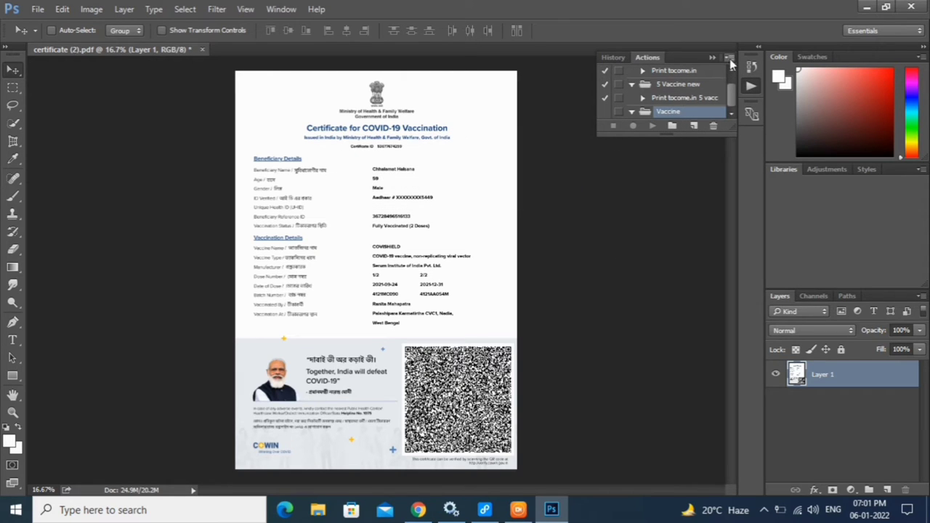
click(729, 58)
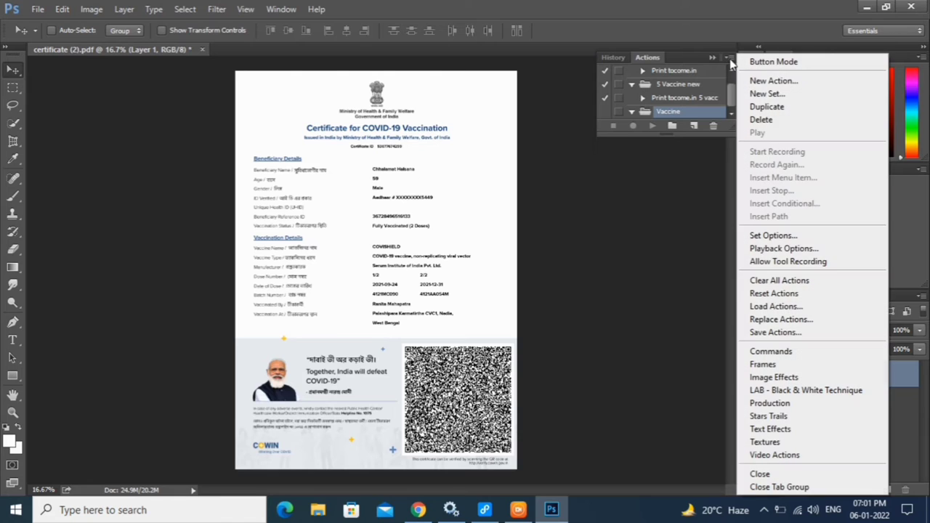
Step: Create the action 'Vaccine PVC 1' with function key F2 and start recording it
click(774, 81)
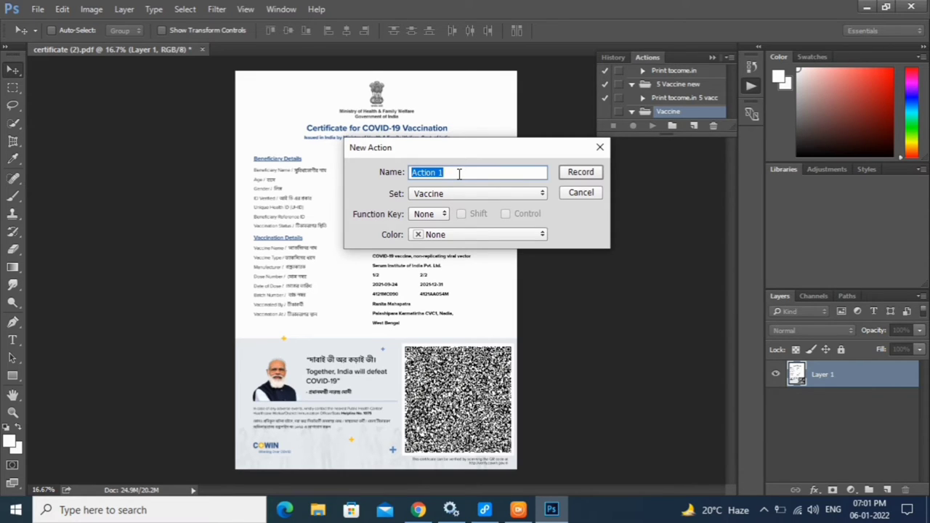
text(Vacc)
text(ine )
text(PVC)
text( 1)
click(435, 216)
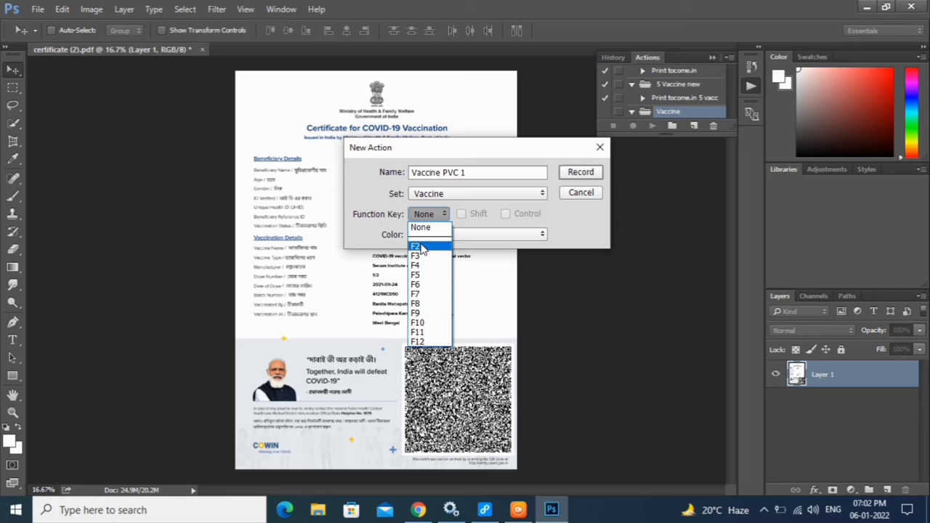
click(421, 248)
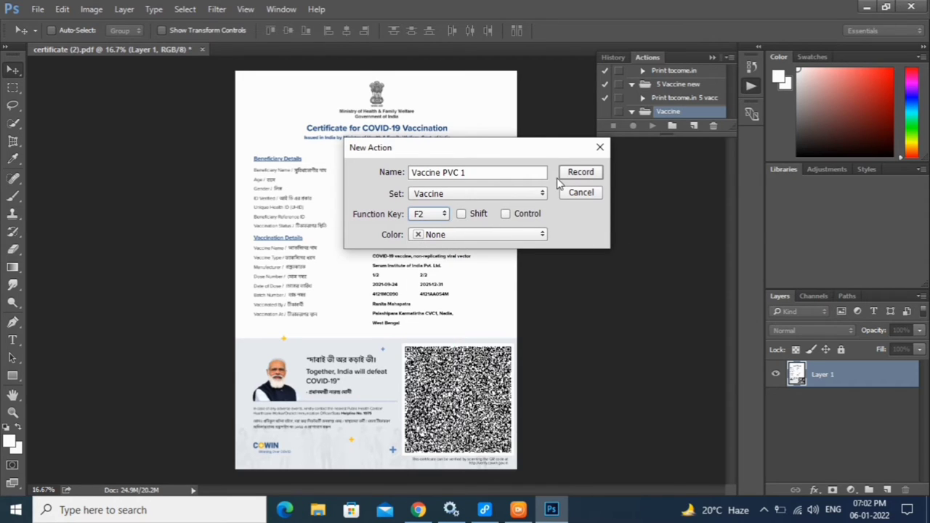
click(580, 173)
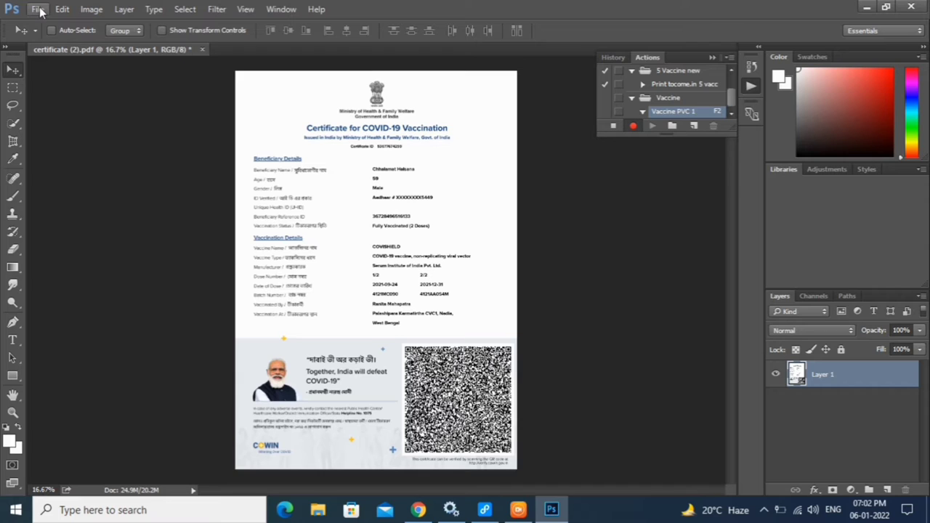
Step: Create a new document from the International Paper A4 preset (210×297 mm, 300 ppi)
click(40, 13)
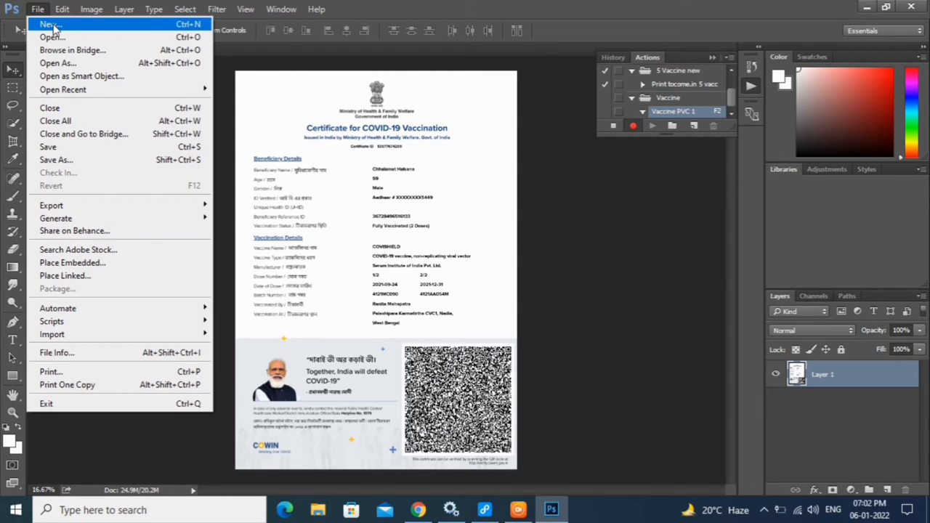
click(53, 25)
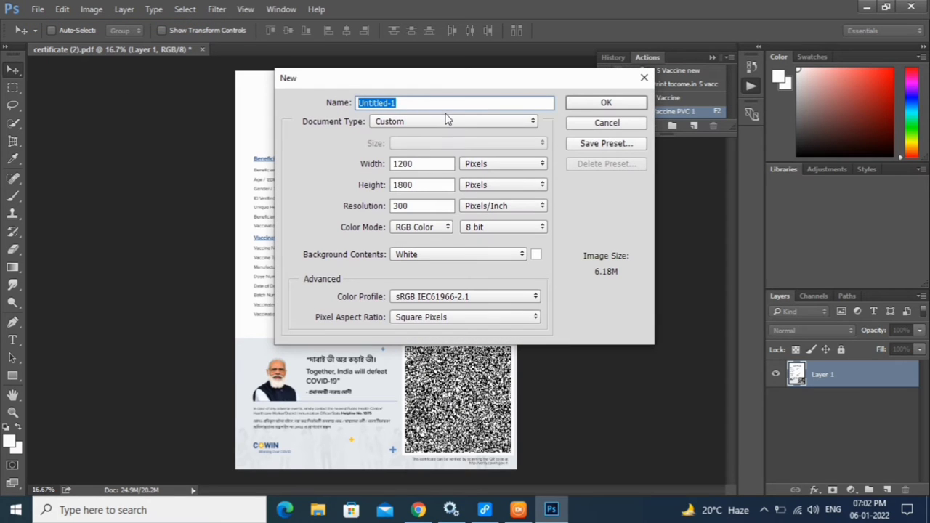
click(453, 123)
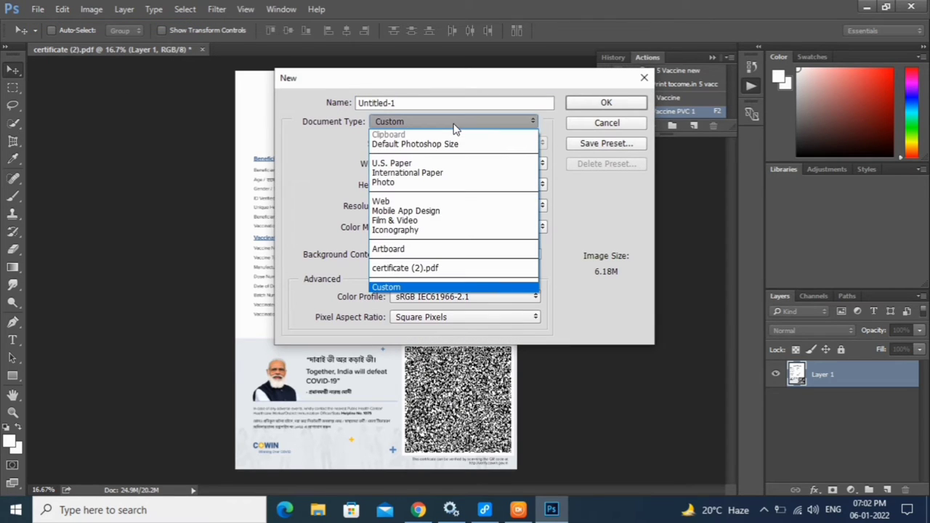
click(423, 175)
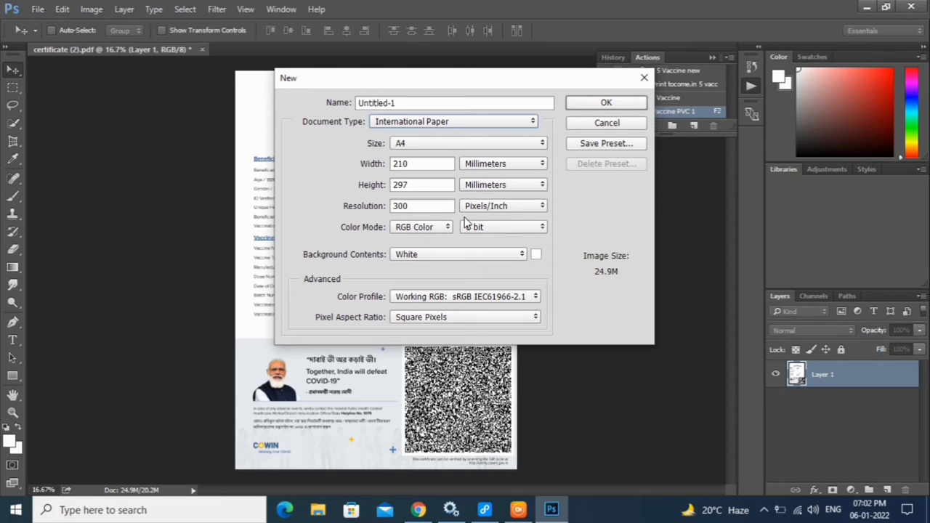
click(590, 106)
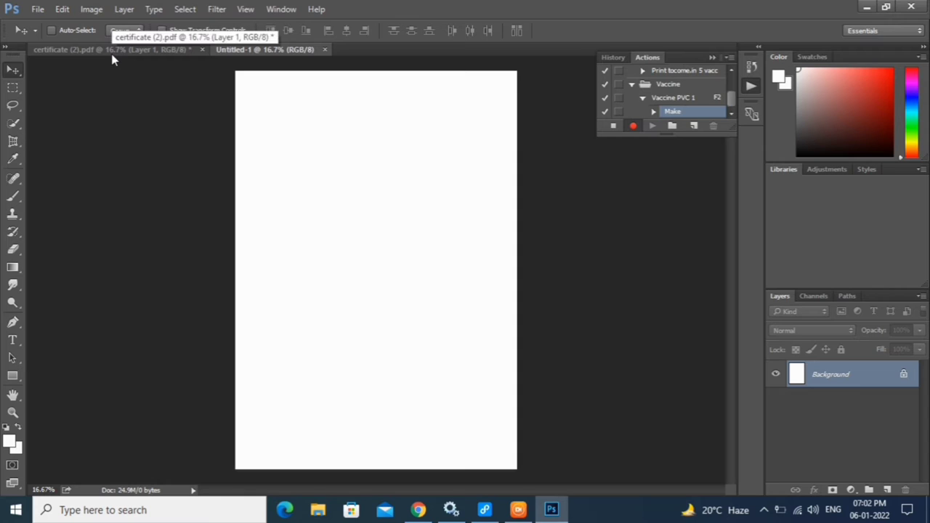
Step: On the certificate, copy a full-width top selection about 12 cm tall, down to Vaccination Details
click(69, 48)
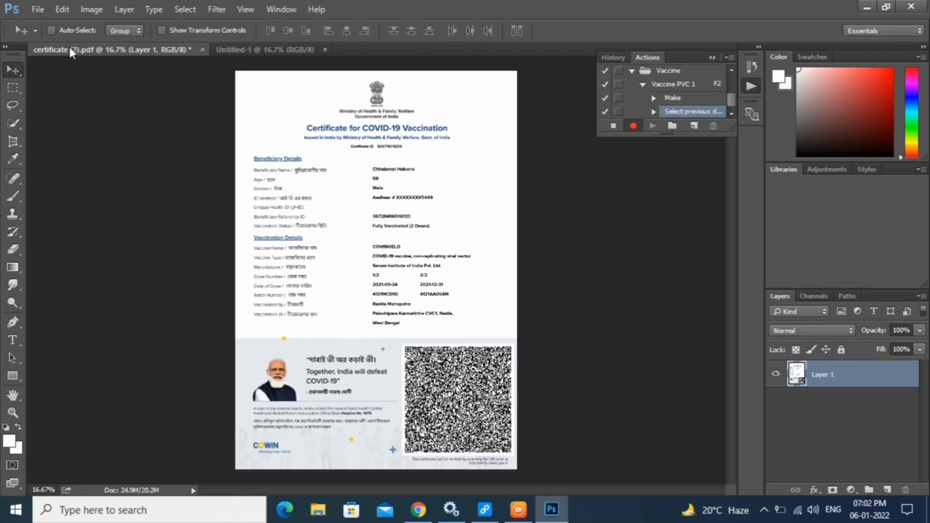
click(13, 87)
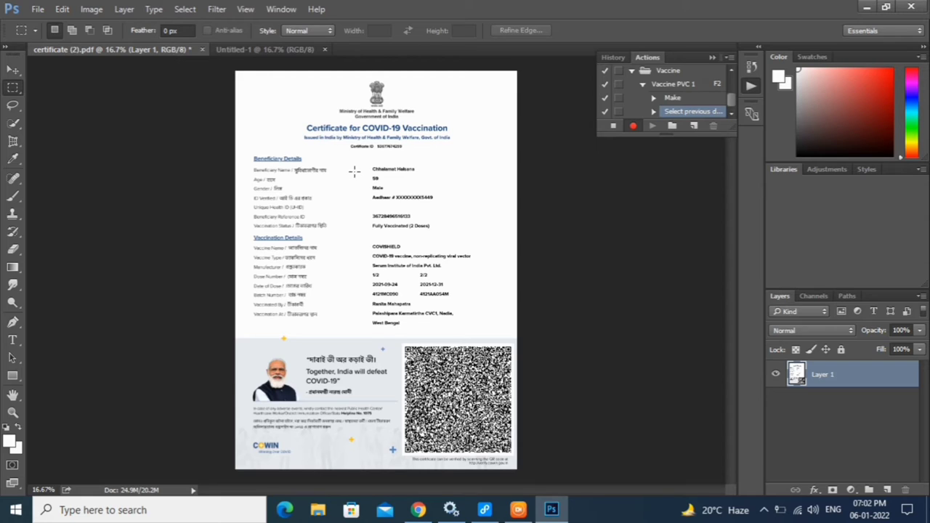
drag(381, 204, 410, 226)
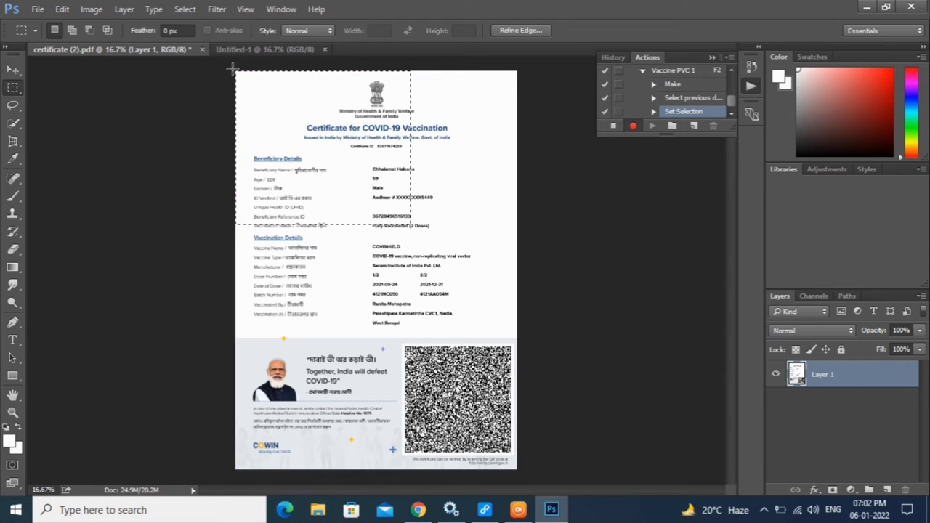
click(232, 69)
mouse_move(233, 69)
mouse_down()
mouse_move(311, 194)
mouse_move(354, 232)
mouse_up()
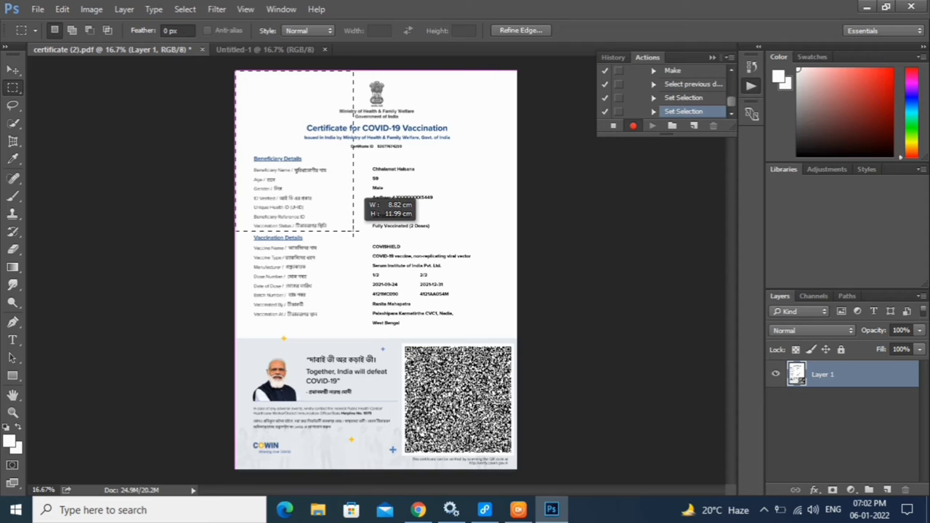
drag(354, 232, 521, 233)
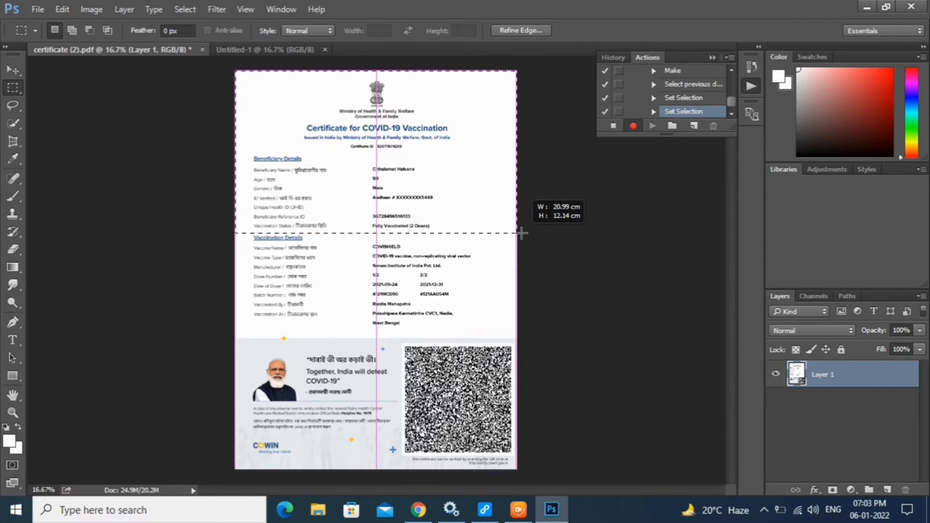
drag(521, 233, 522, 232)
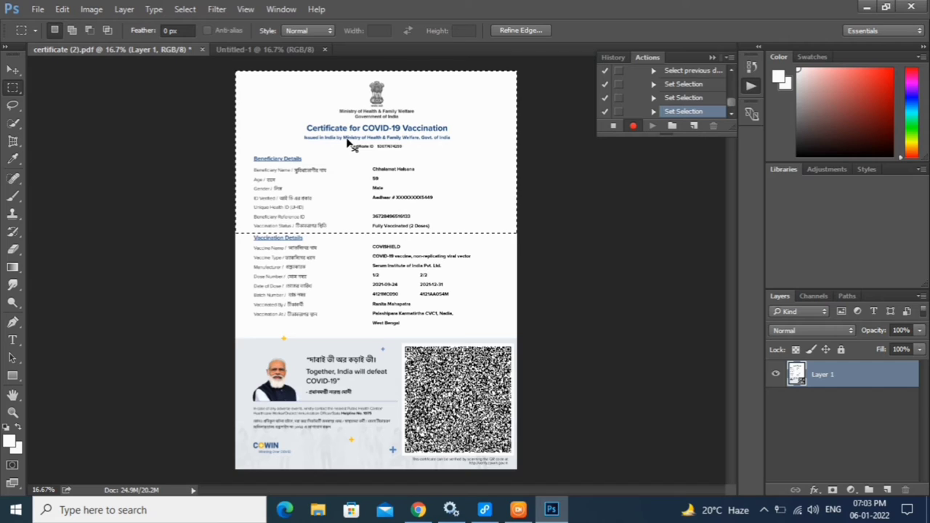
key(ctrl+c)
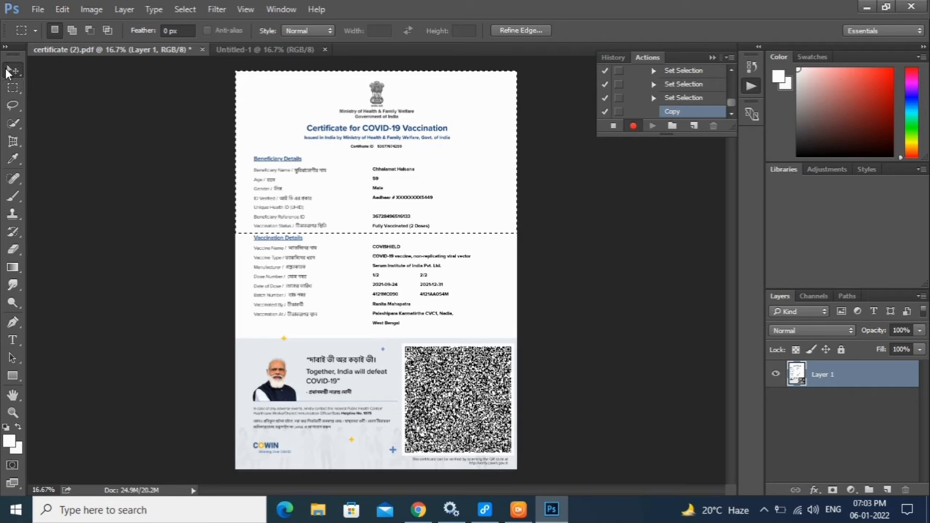
Step: Paste the copied section into Untitled-1 as a new layer and enter Free Transform
click(10, 70)
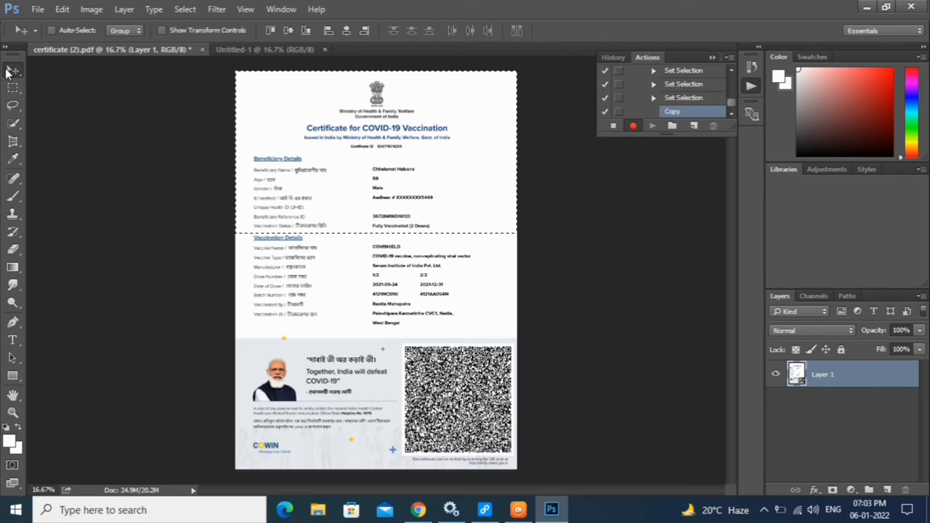
click(242, 51)
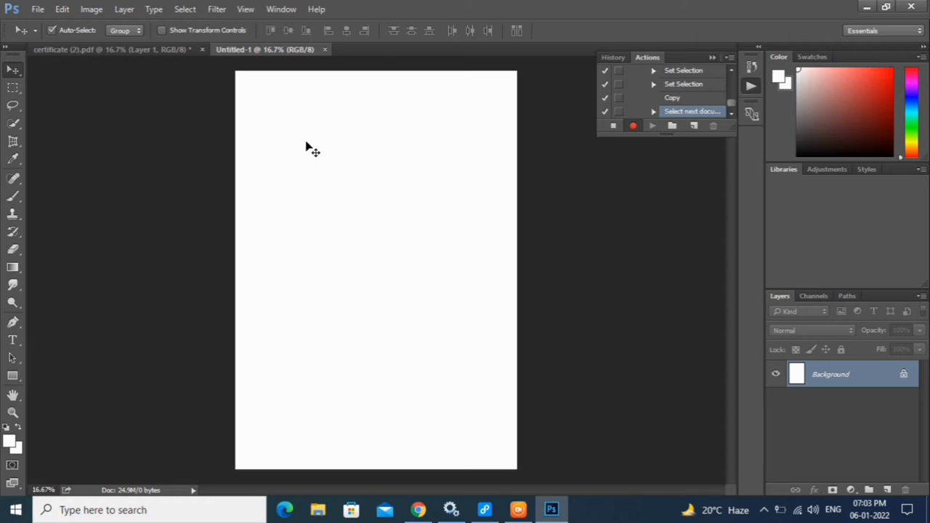
key(ctrl+v)
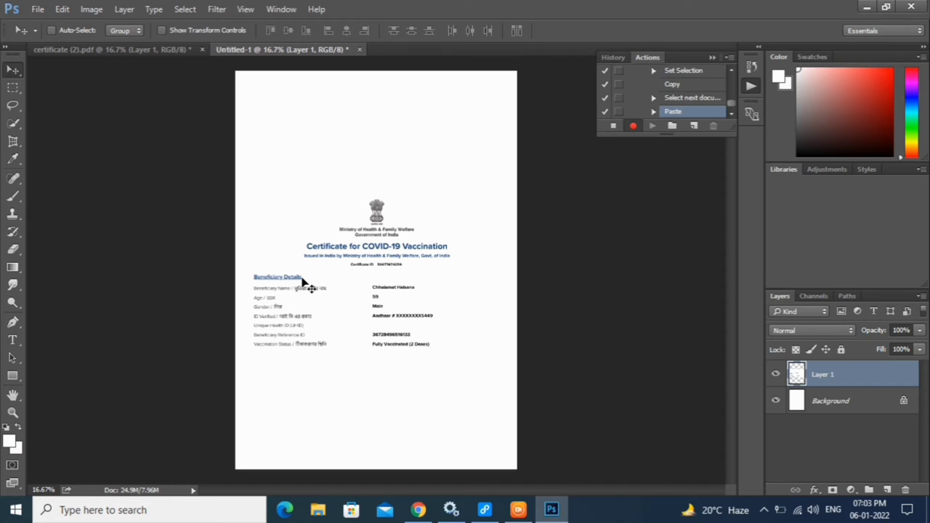
click(305, 283)
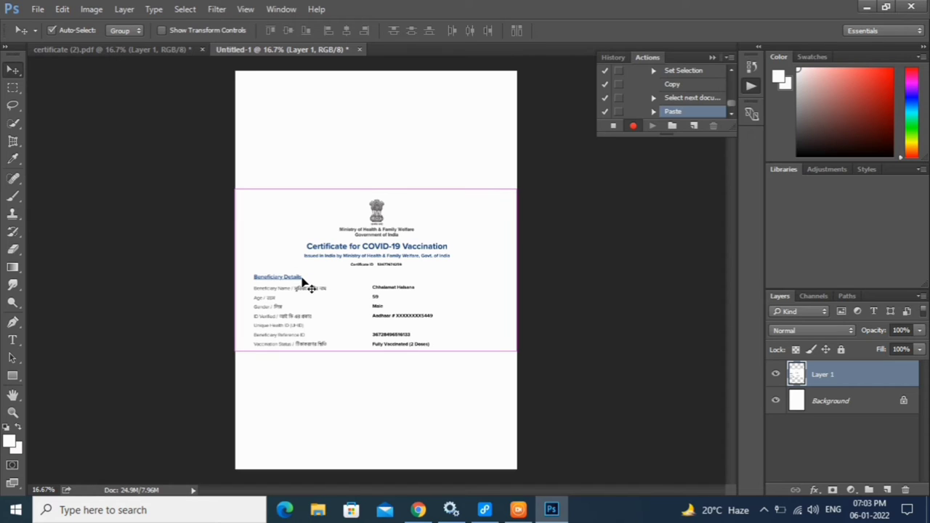
key(ctrl+t)
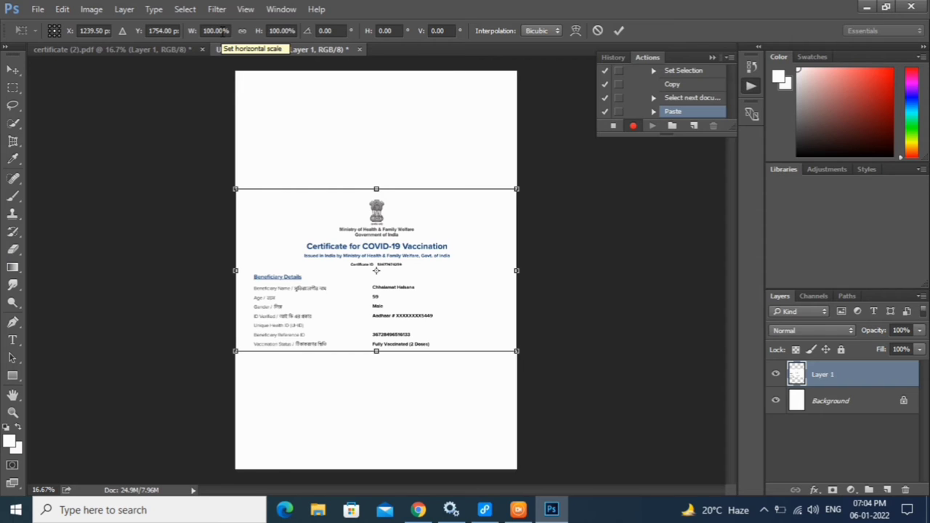
Step: Set the pasted section's transform width to 86 mm
click(216, 30)
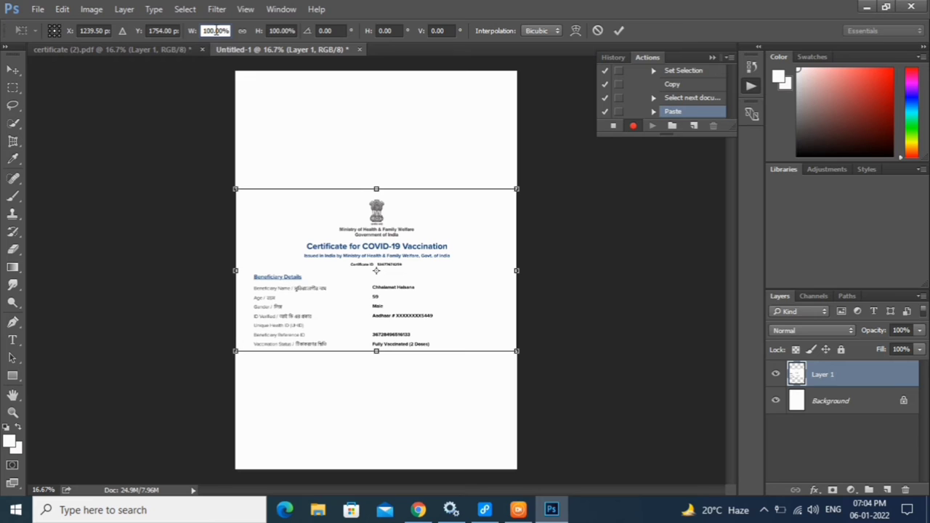
text(1)
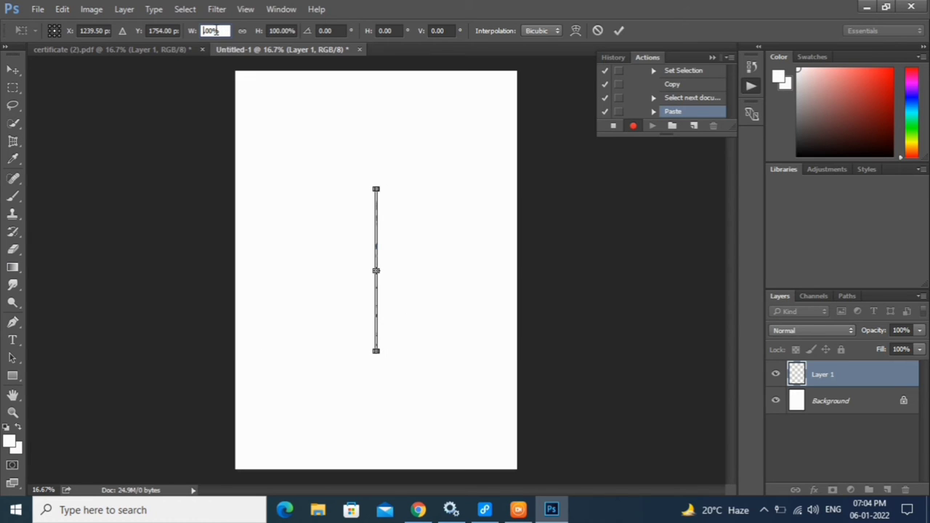
text(8)
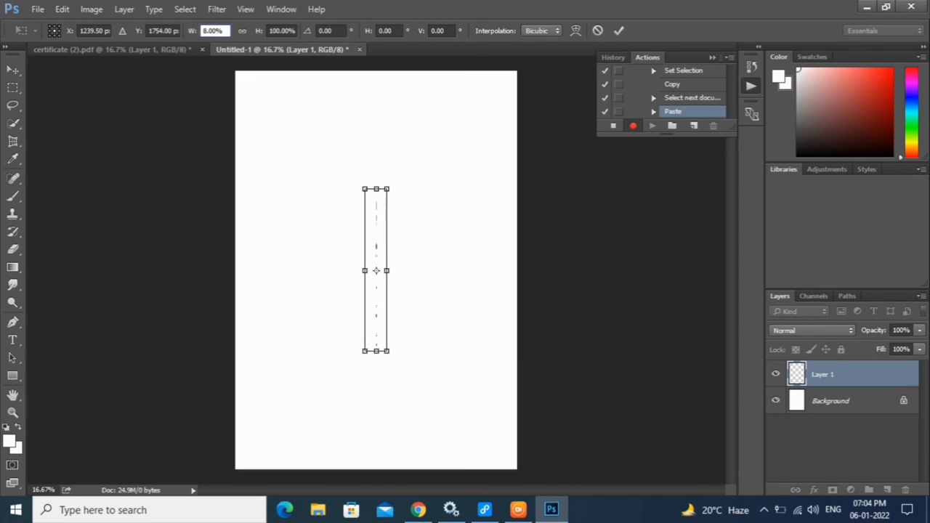
text(6)
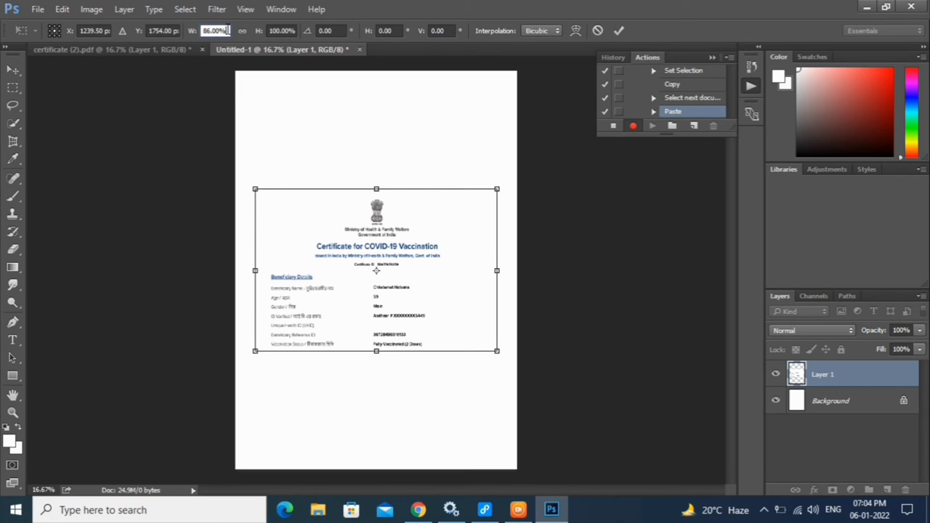
key(BackSpace)
key(BackSpace)
key(BackSpace)
text(mm)
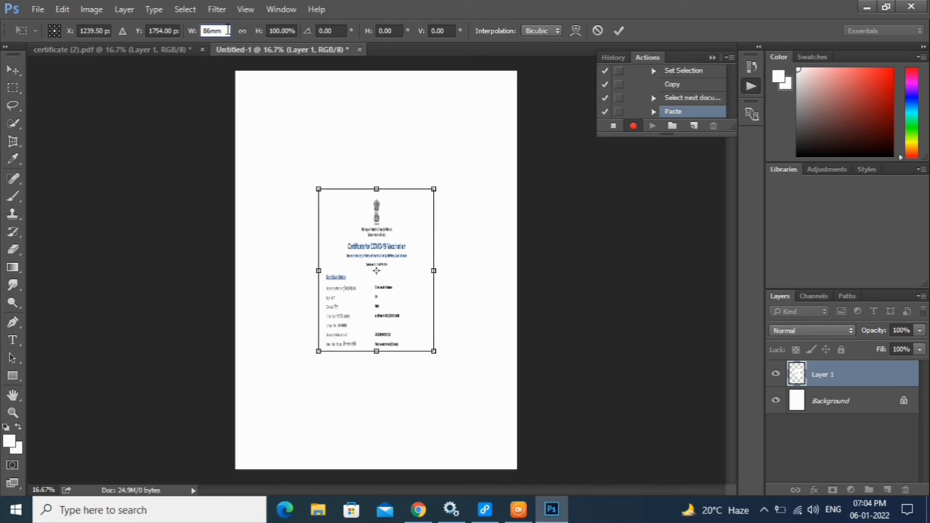
click(290, 30)
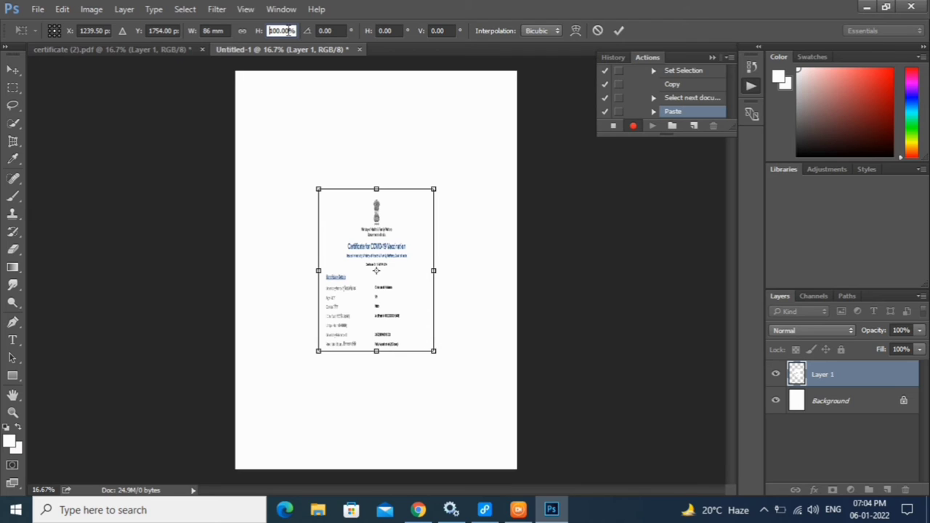
Step: Set the height to 54 mm, apply the 86×54 mm resize, and move the card up-left
click(290, 31)
text(5)
key(End)
key(BackSpace)
key(BackSpace)
key(BackSpace)
key(BackSpace)
key(BackSpace)
key(BackSpace)
key(BackSpace)
text(5)
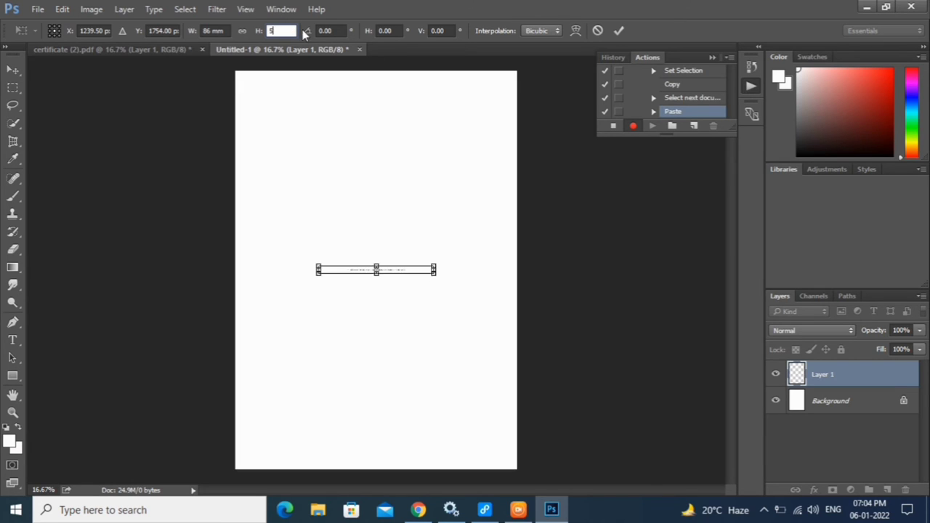
text(4)
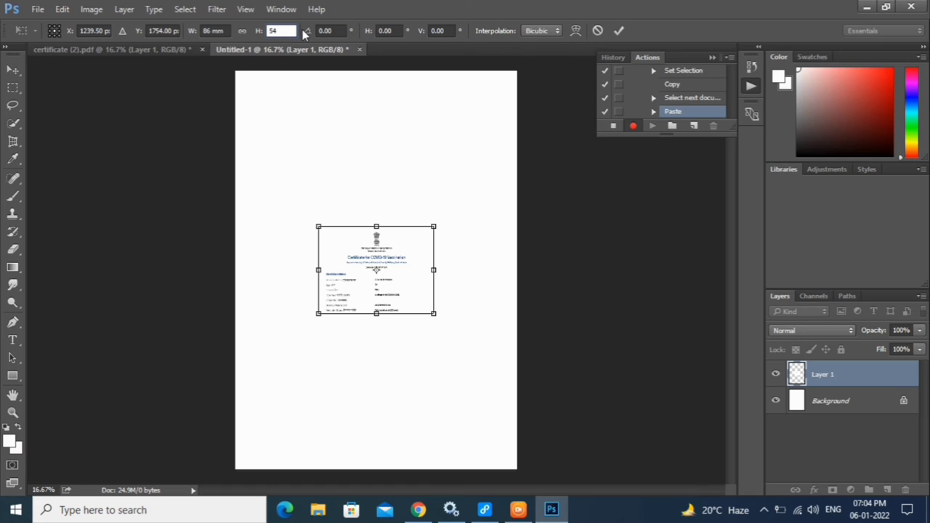
text(mm)
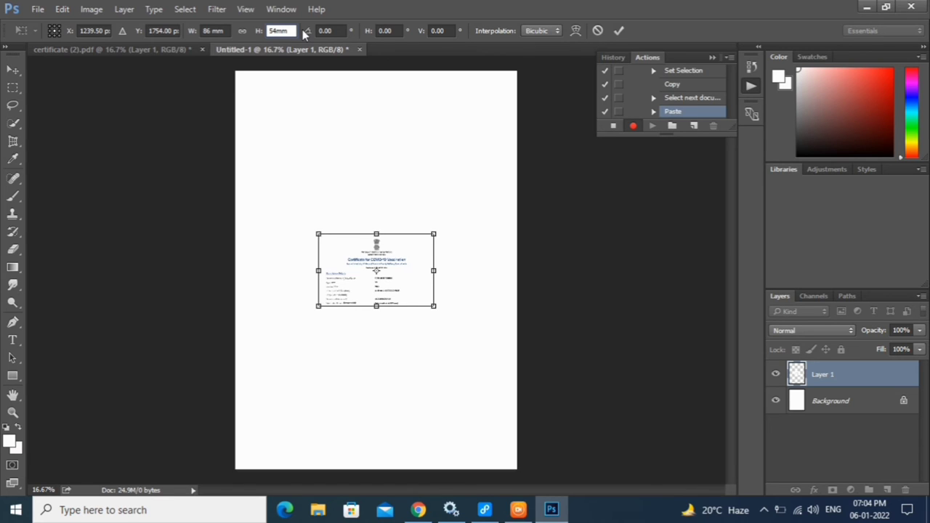
click(7, 73)
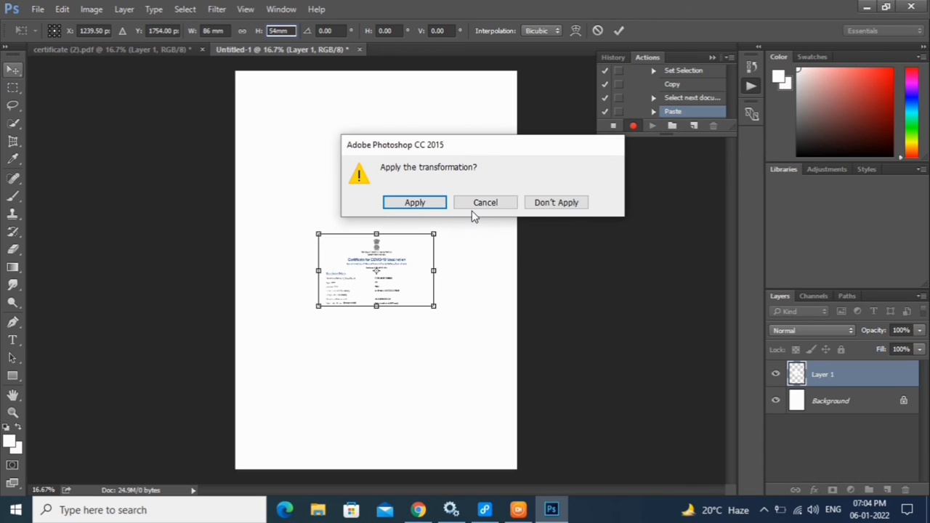
click(415, 203)
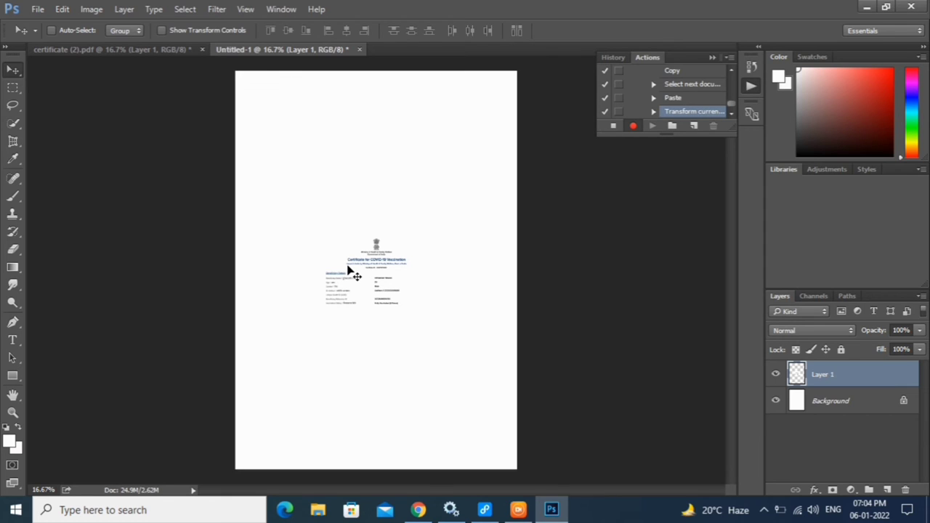
drag(352, 259, 295, 170)
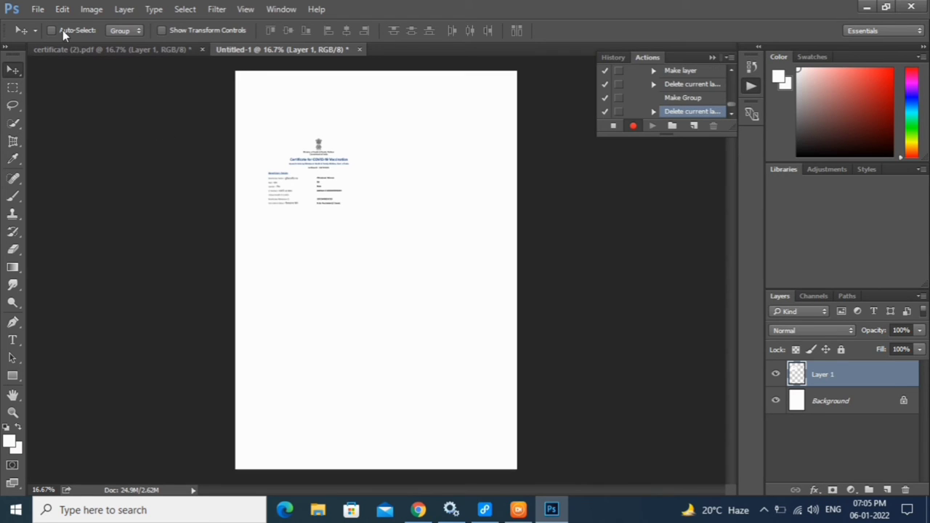
Step: Outline the card with a 3 px black stroke
click(67, 8)
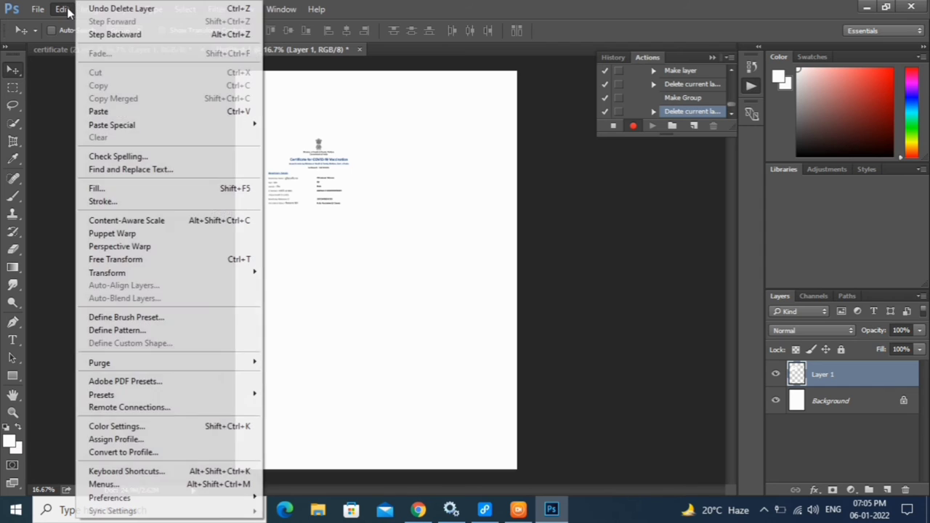
click(123, 202)
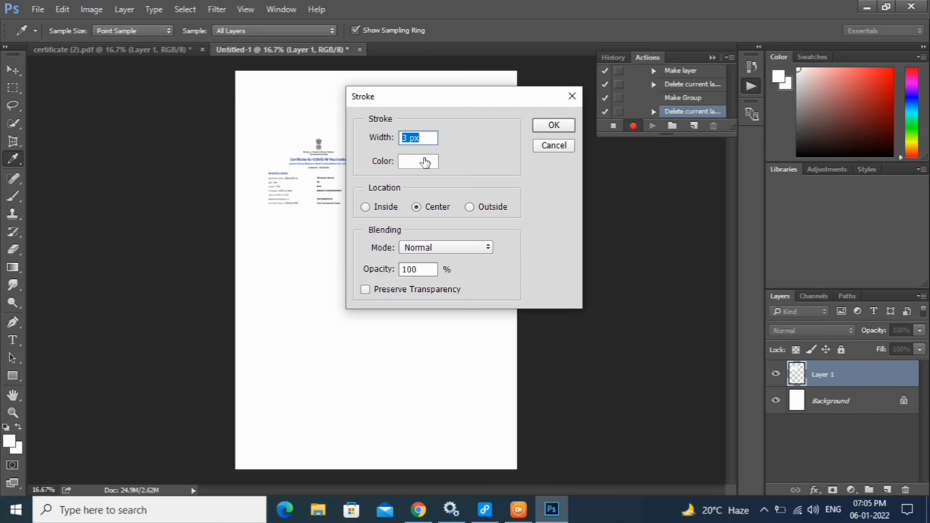
click(425, 161)
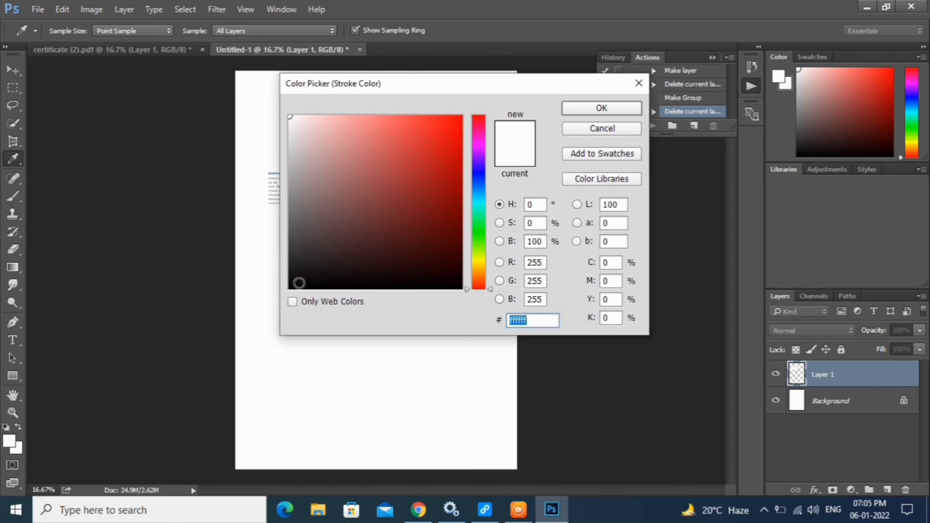
click(292, 287)
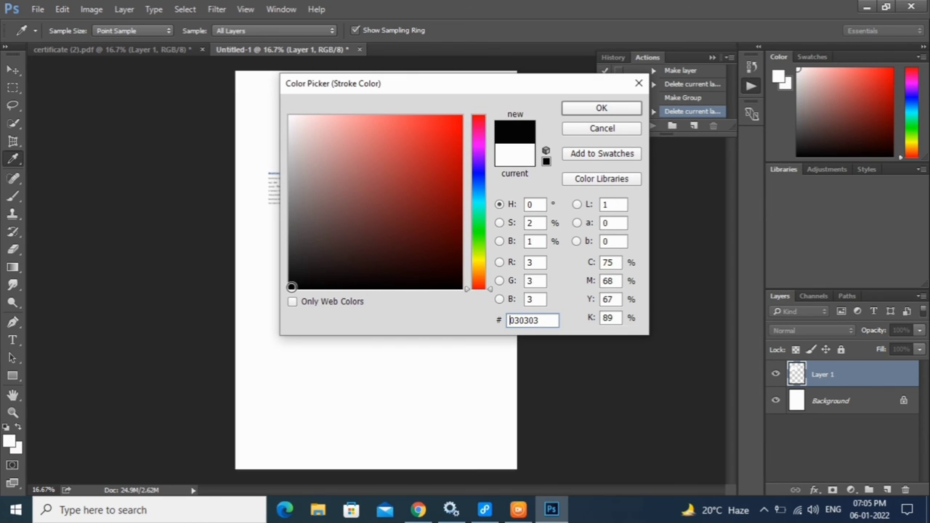
click(602, 108)
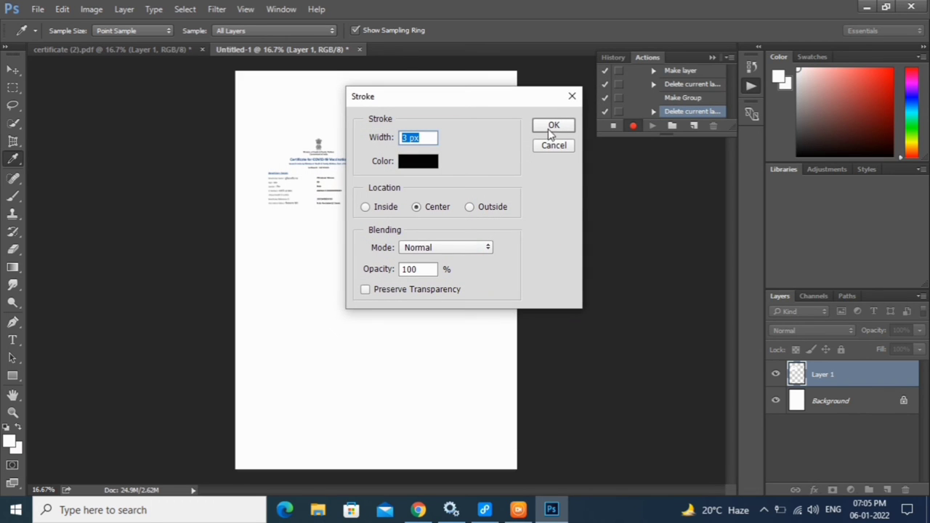
click(552, 126)
key(v)
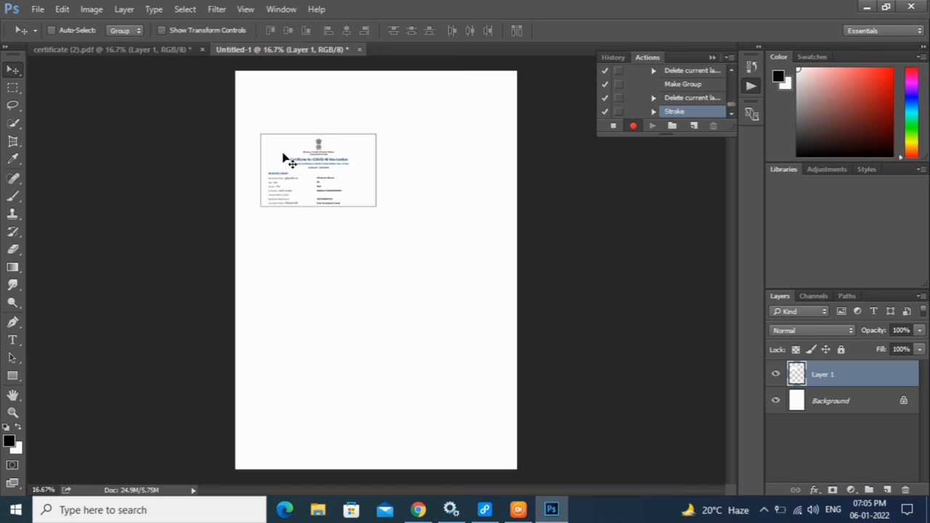
Step: Settle the card in the page's top-left corner and return to the certificate PDF
drag(284, 157, 277, 115)
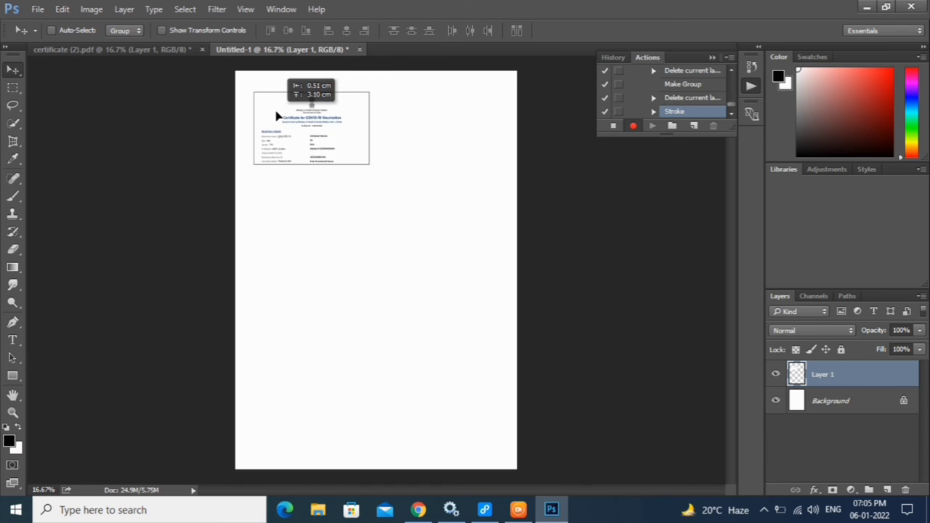
mouse_move(276, 116)
mouse_down()
mouse_move(284, 117)
mouse_move(276, 115)
mouse_up()
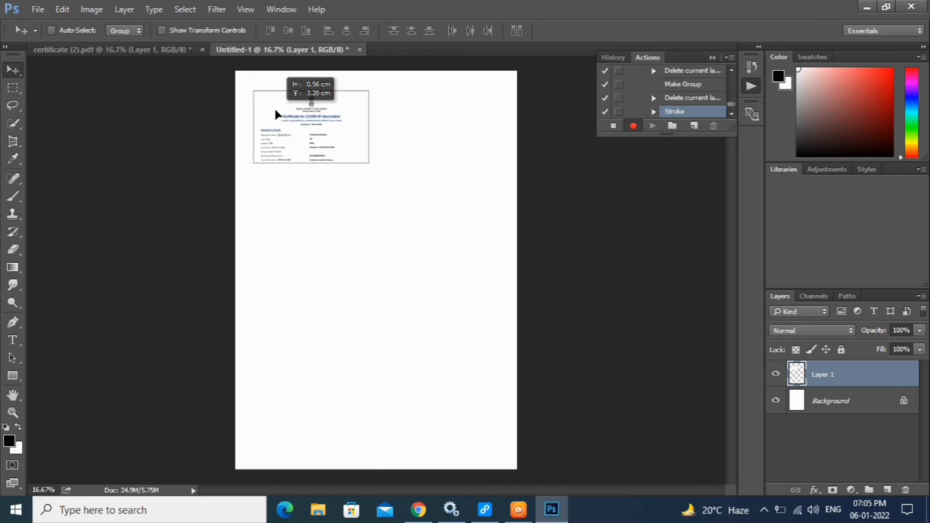
drag(276, 116, 276, 114)
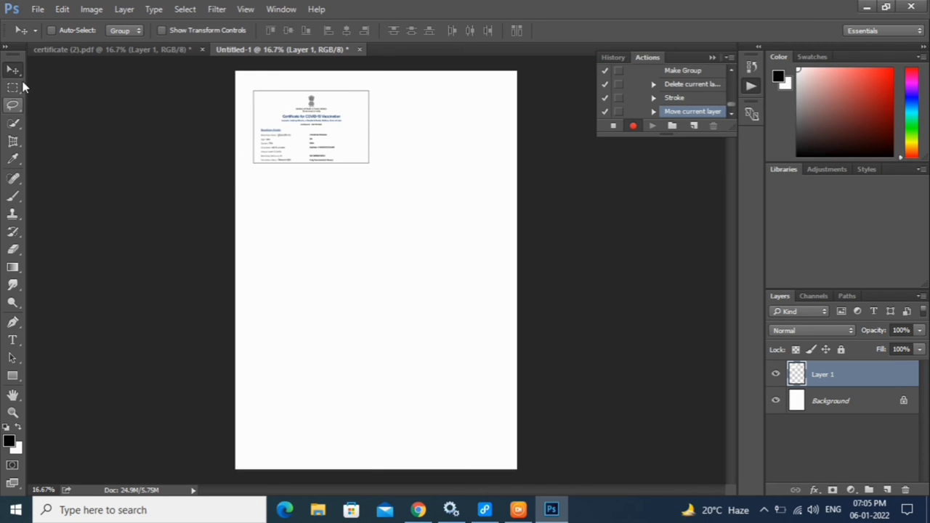
click(148, 51)
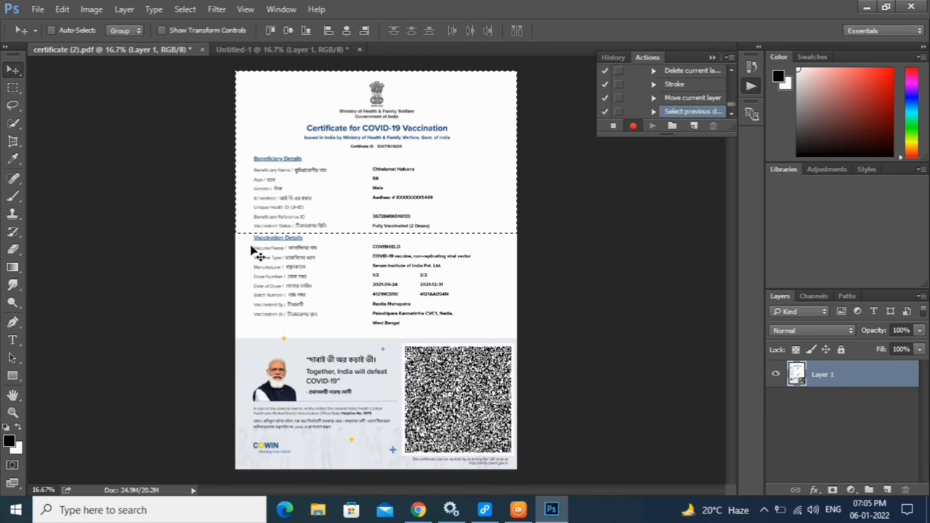
Step: Copy the certificate's lower Vaccination Details section and return to the Untitled-1 page
click(12, 87)
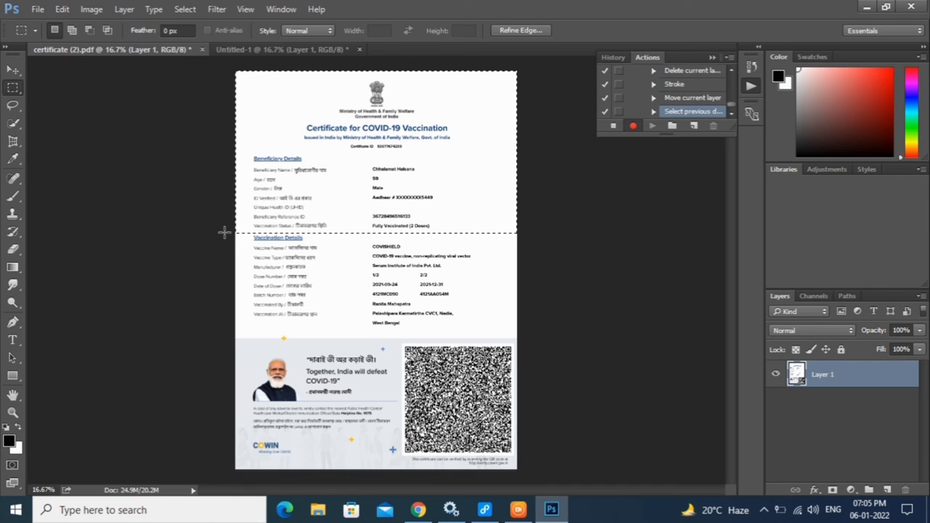
click(225, 232)
drag(225, 232, 528, 475)
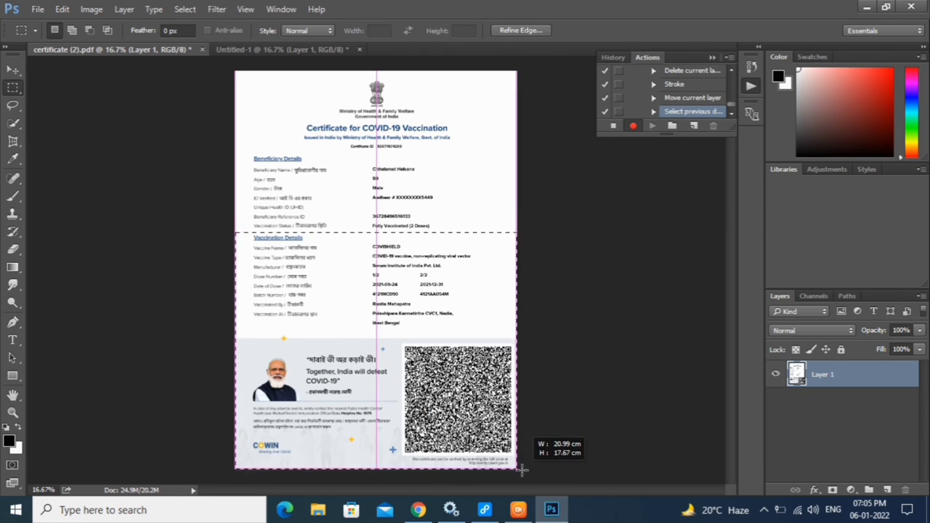
drag(528, 475, 527, 475)
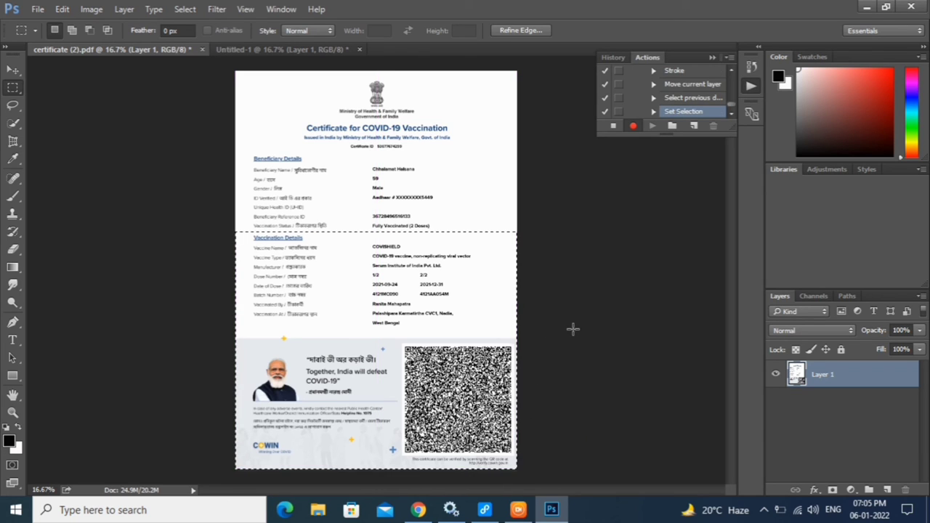
key(ctrl+c)
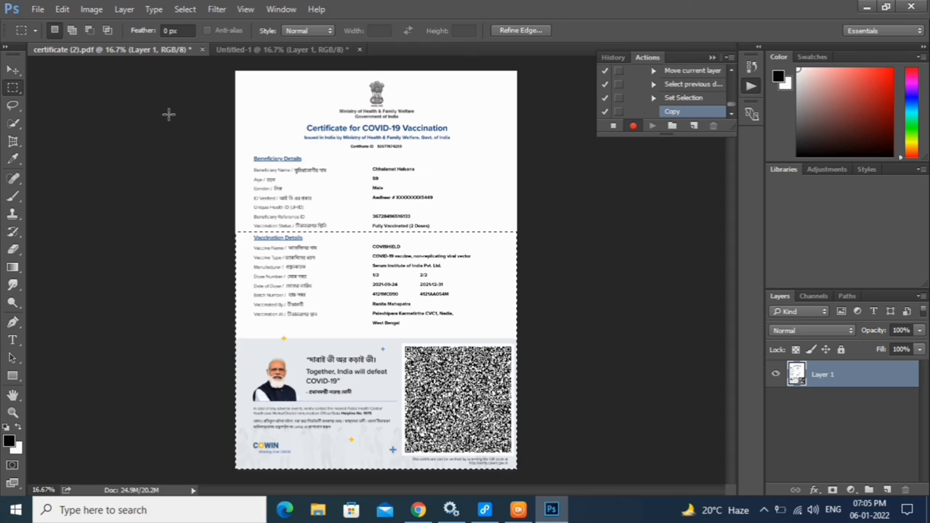
click(13, 70)
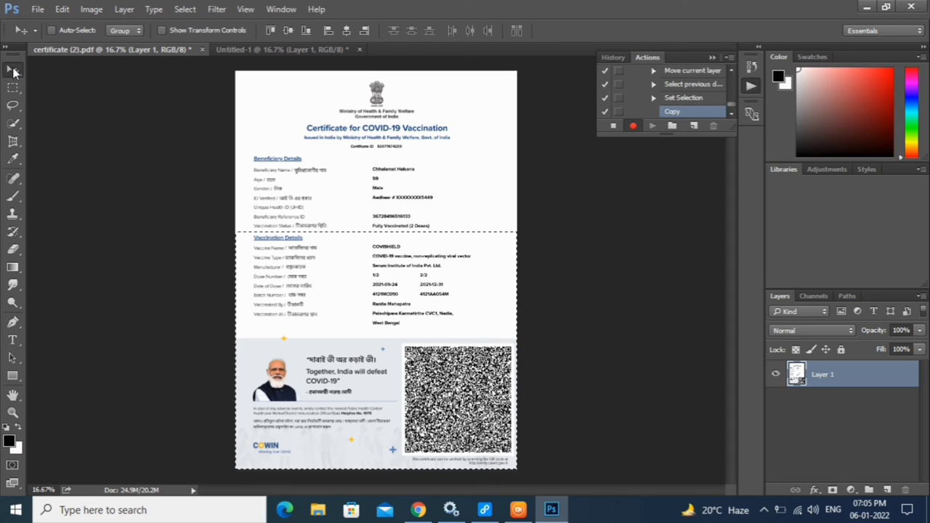
click(291, 52)
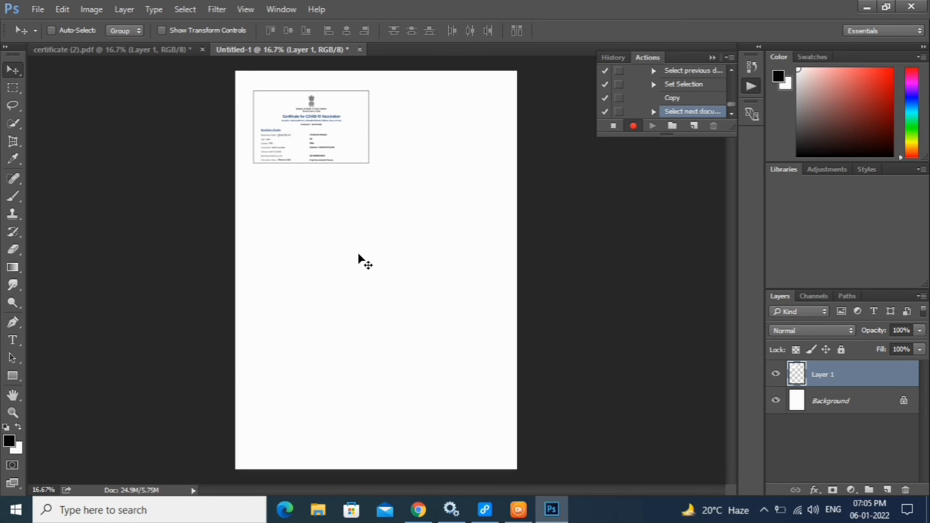
Step: Paste the vaccination section as Layer 2 and scale it to 86 × 54 mm
key(ctrl+v)
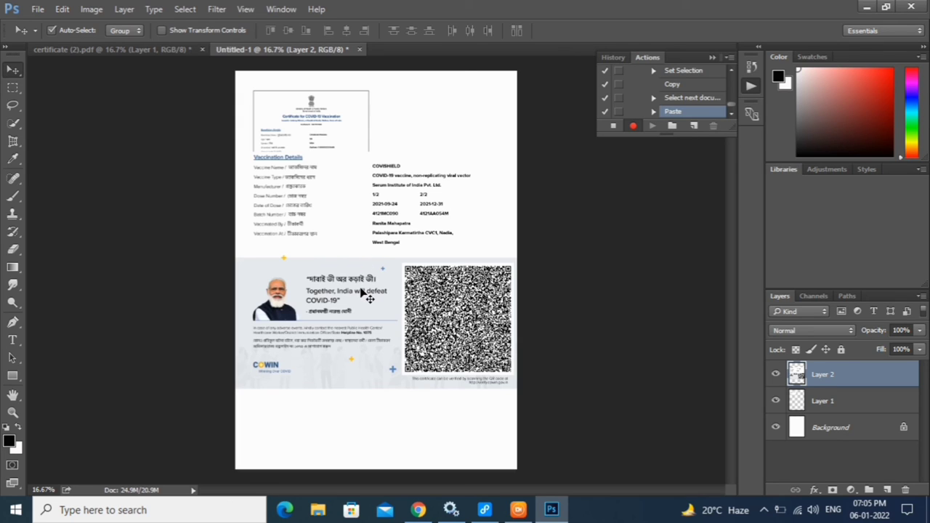
key(ctrl+t)
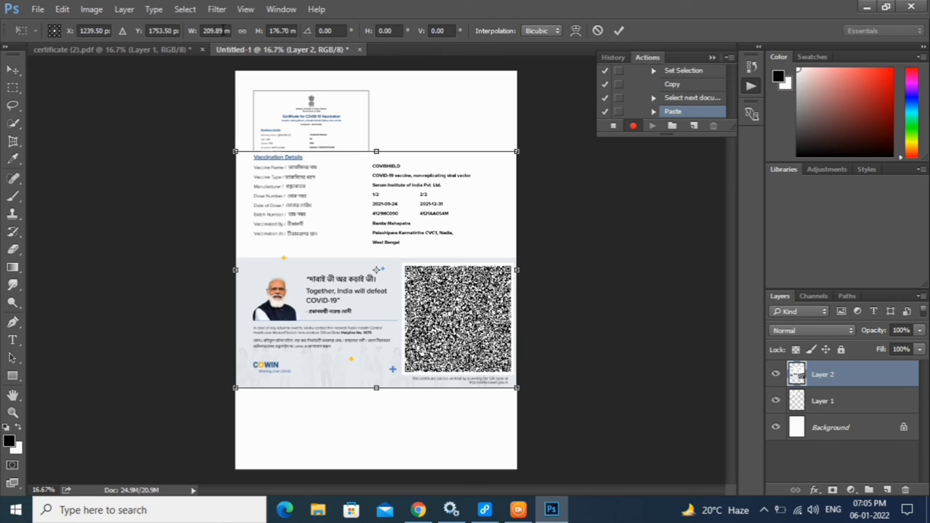
click(211, 31)
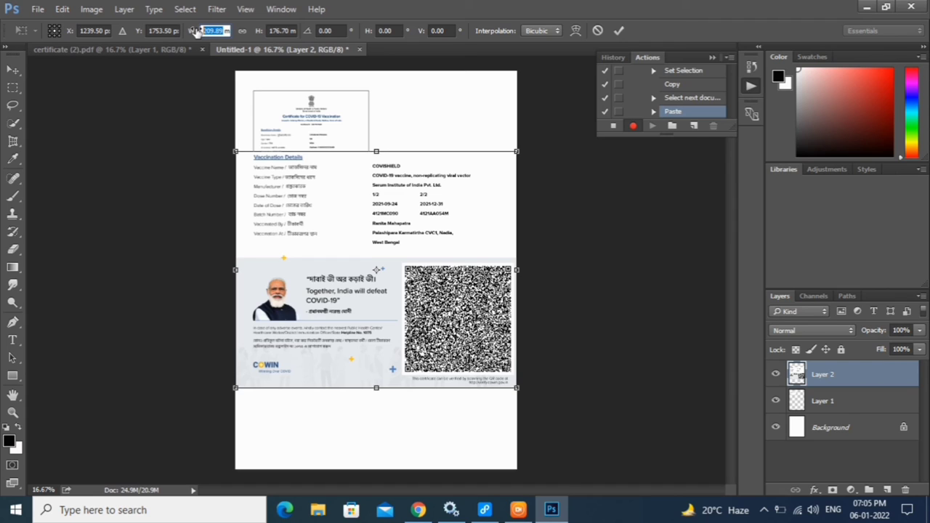
text(86)
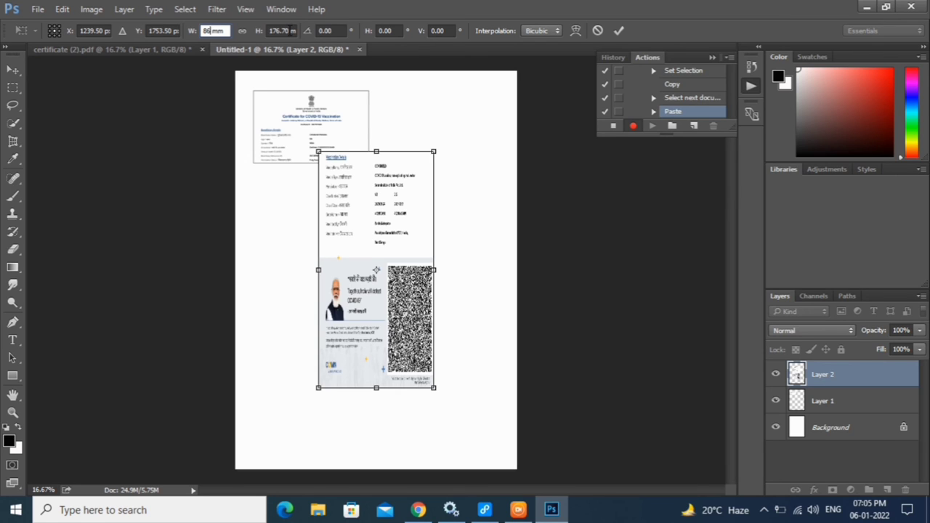
click(279, 30)
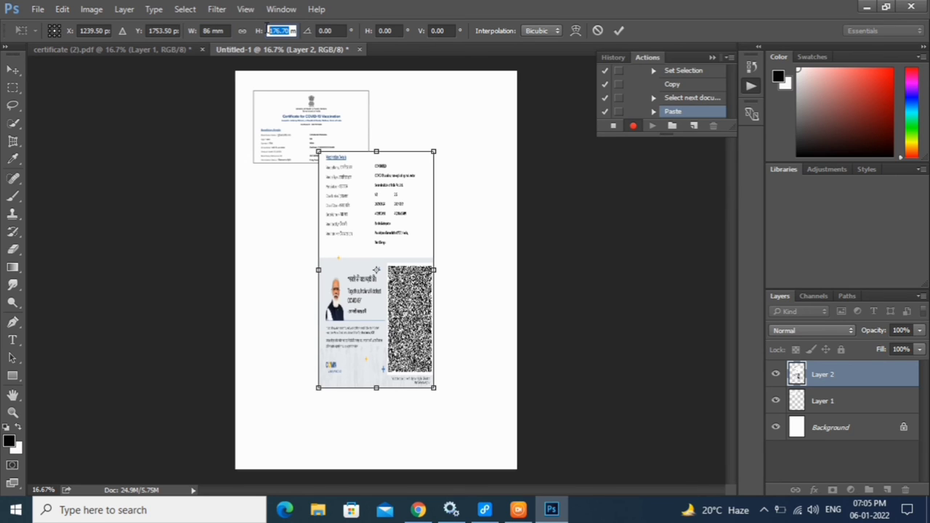
text(5)
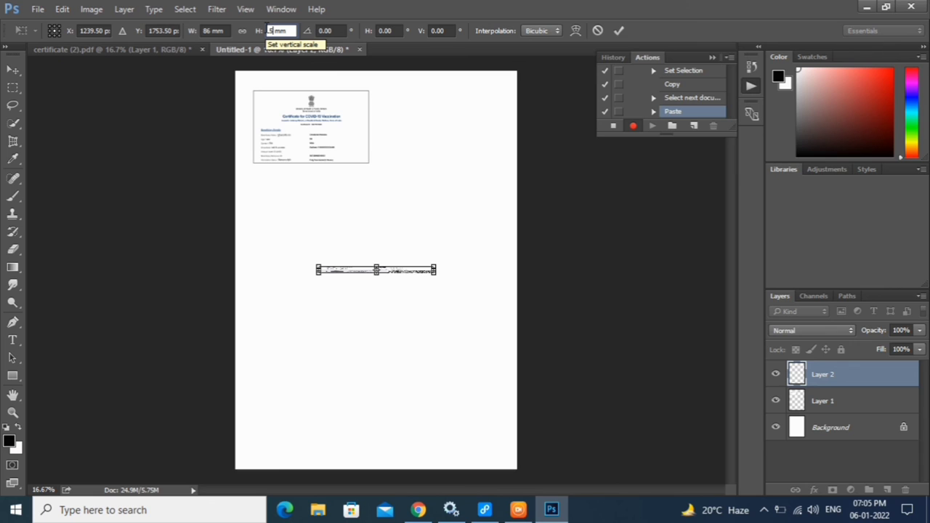
text(4)
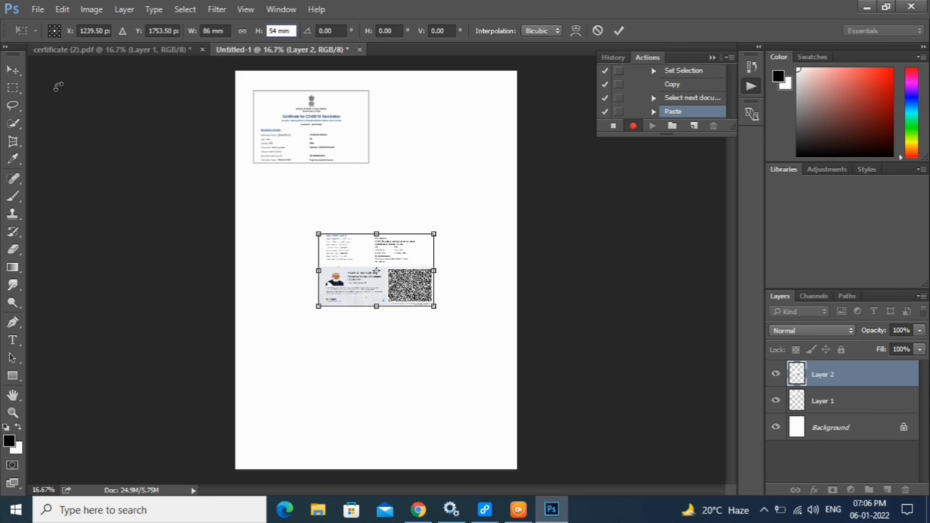
click(13, 70)
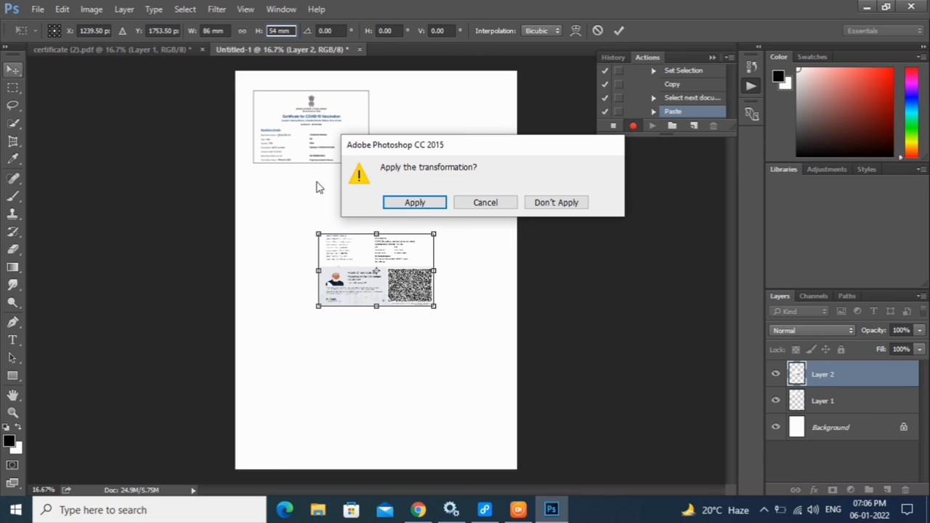
click(407, 205)
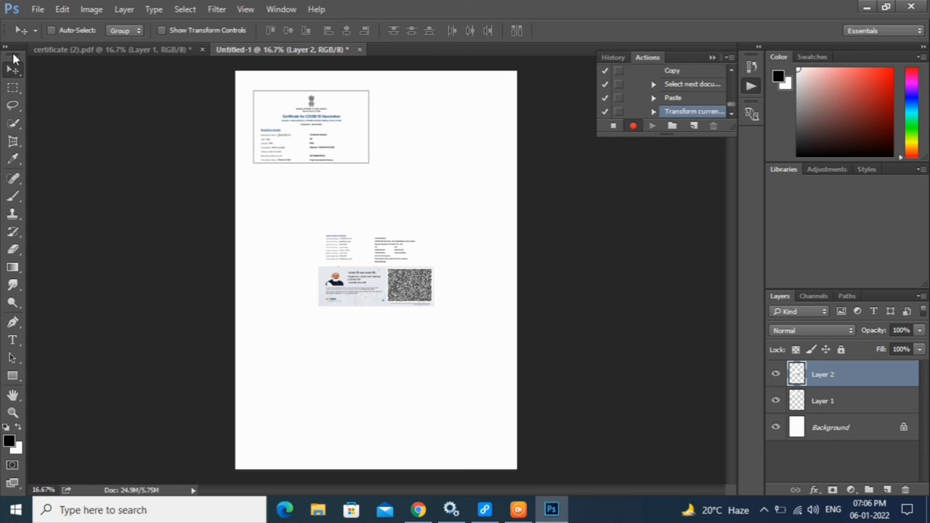
Step: Give the vaccination card a black centre stroke and move it beside the first card at the top
click(61, 8)
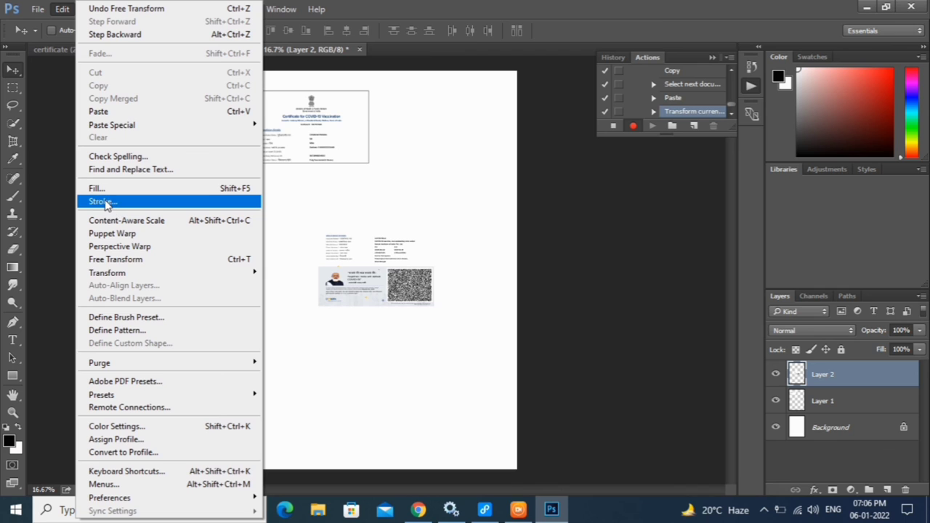
click(104, 202)
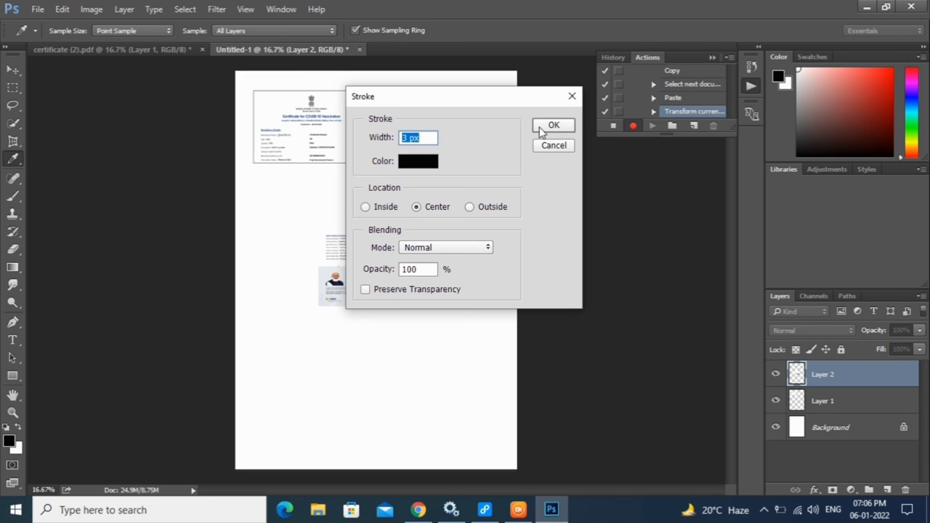
click(541, 127)
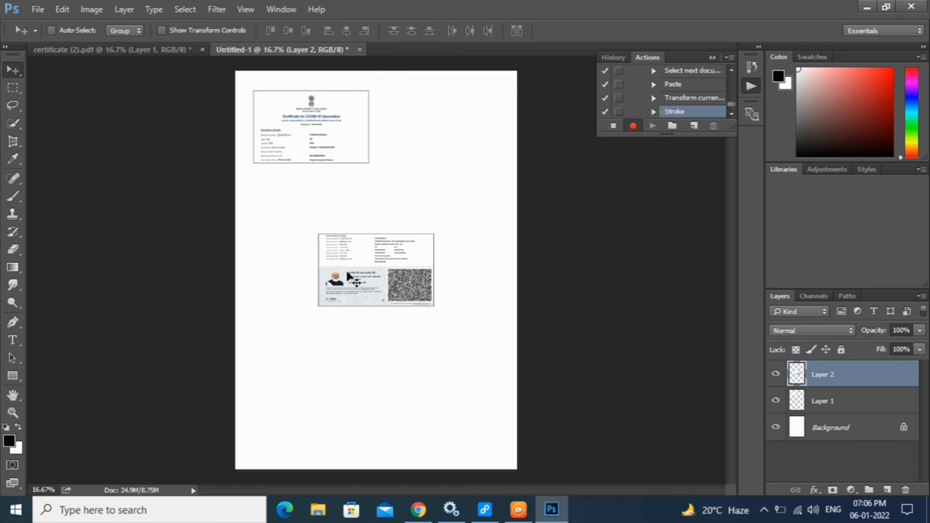
drag(388, 241, 429, 120)
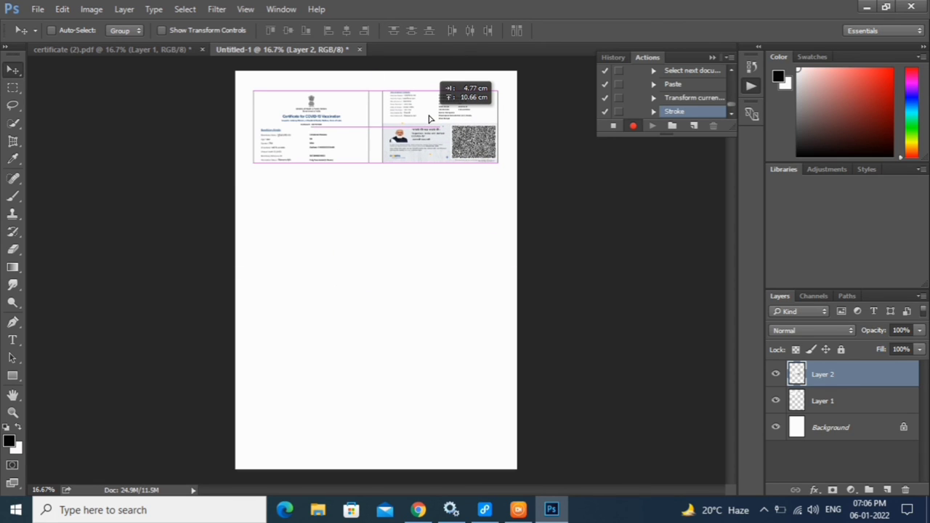
drag(429, 119, 429, 119)
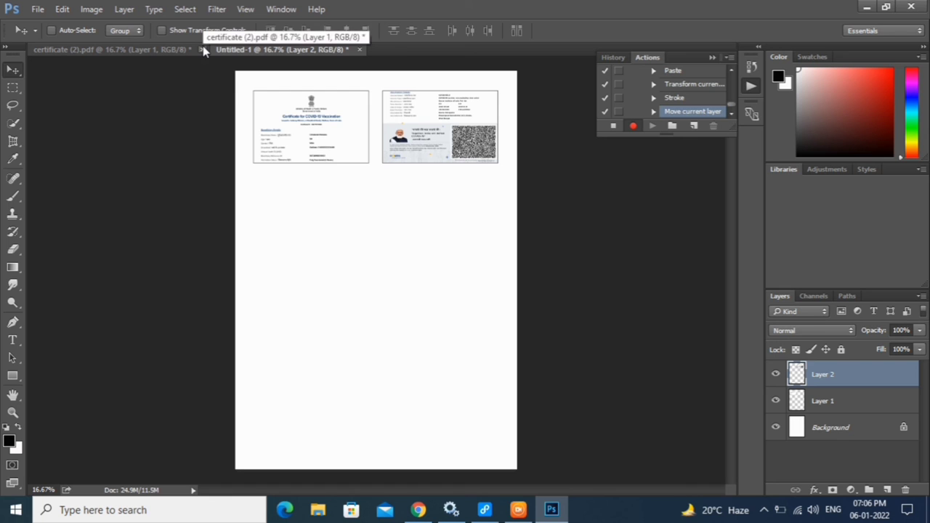
Step: Deselect and close certificate (2).pdf without saving, then stop recording the Vaccine PVC 1 action
click(164, 51)
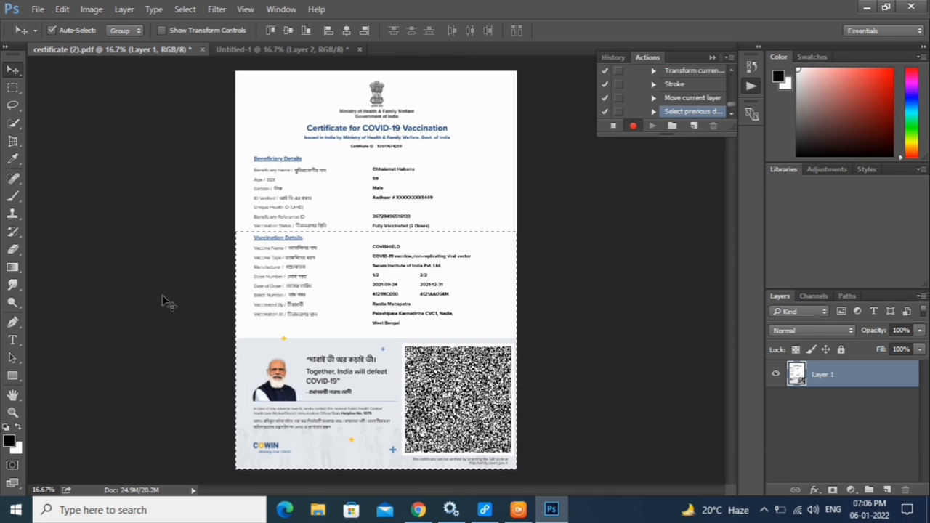
key(ctrl+d)
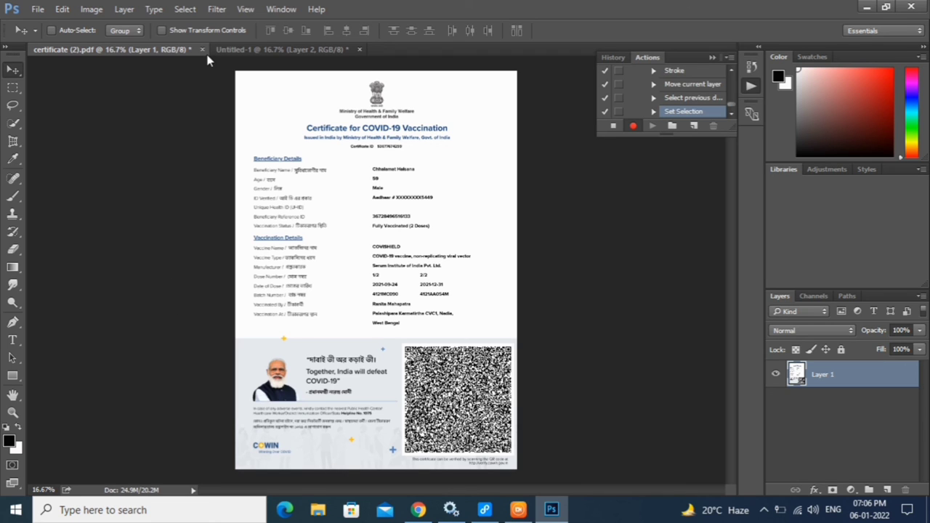
click(202, 49)
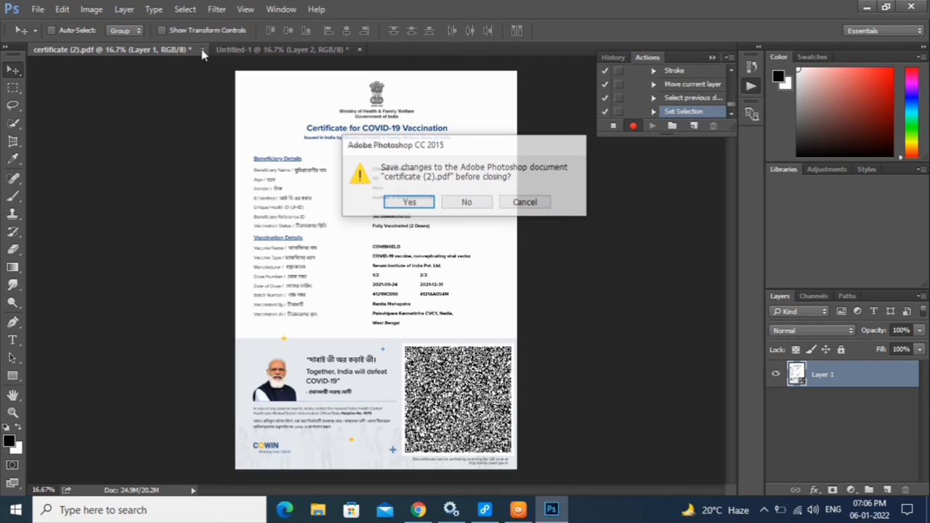
click(467, 203)
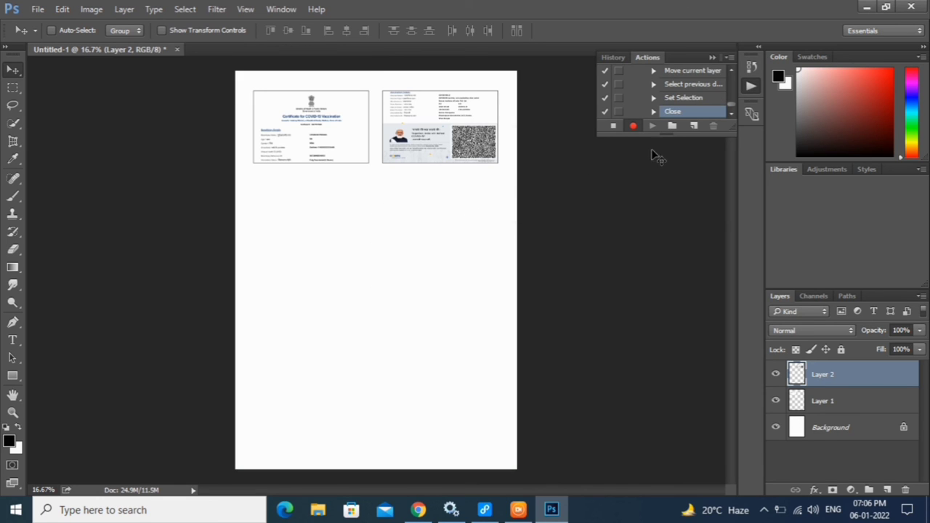
click(613, 126)
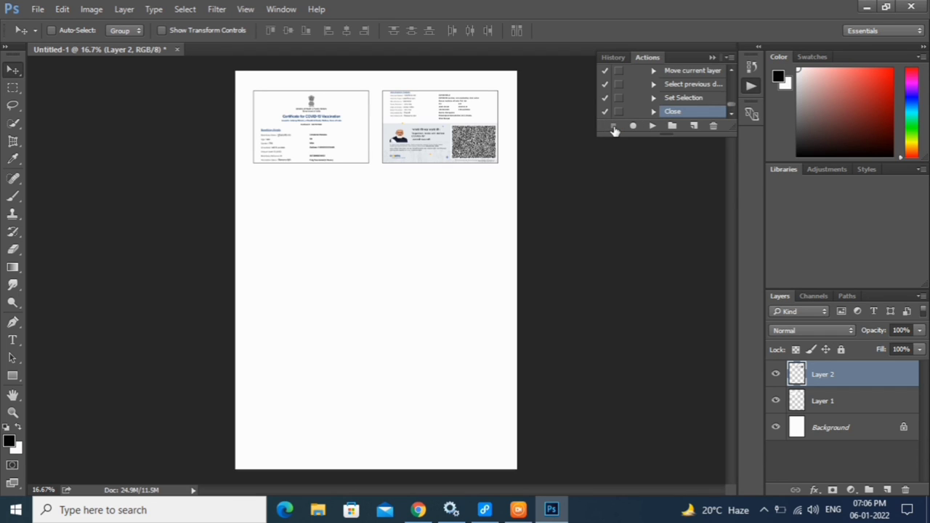